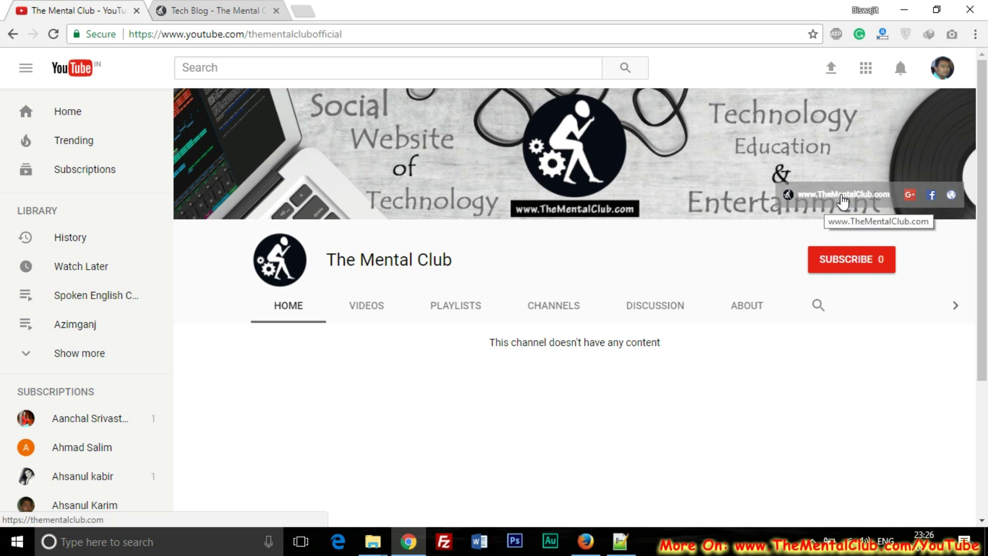
Open The Mental Club banner's website and Google+ links in new tabs from their context menus.
{"action": "right_click", "coordinate": [843, 195]}
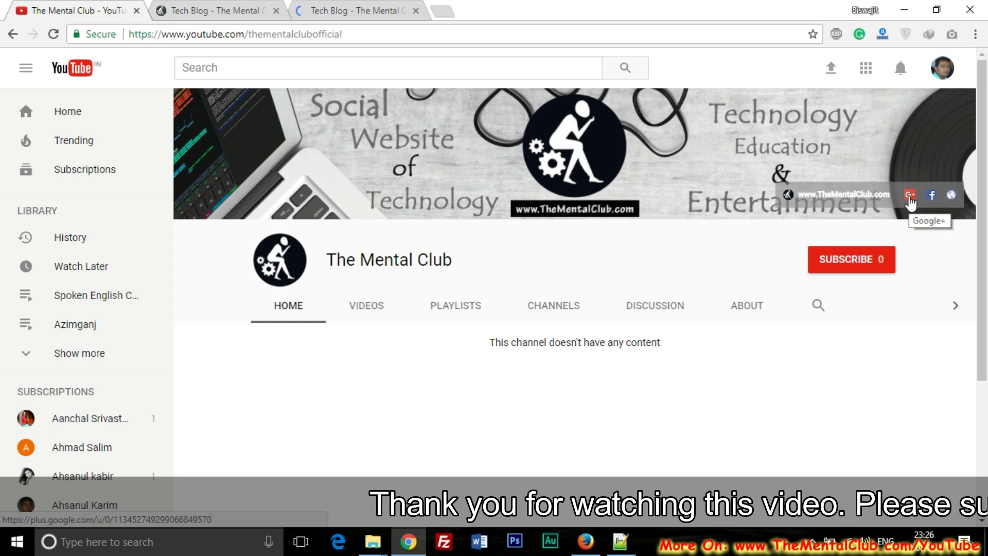
{"action": "right_click", "coordinate": [909, 202]}
Open the Google+ link in a new tab, view it, then return to the YouTube tab.
{"action": "left_click", "coordinate": [900, 205]}
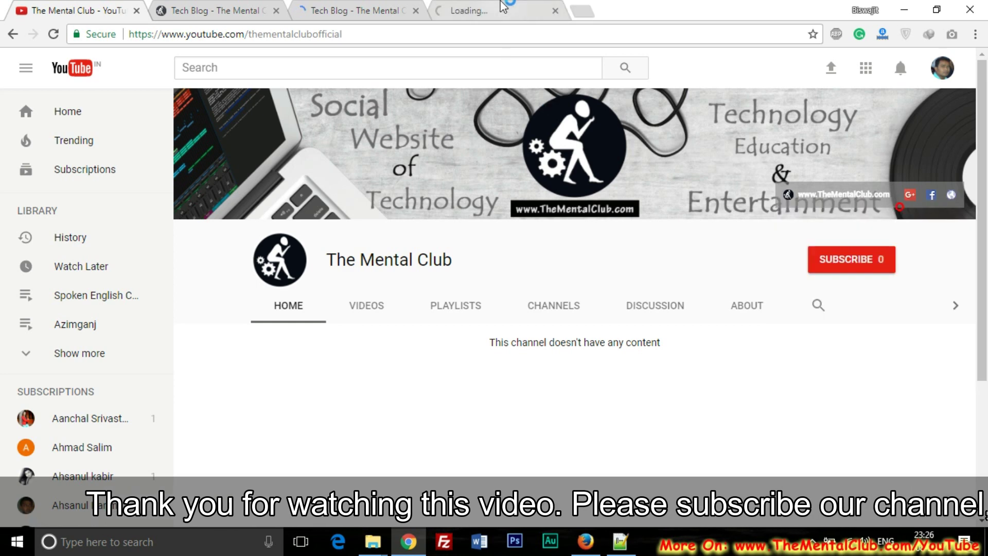
{"action": "key", "text": "ctrl+4"}
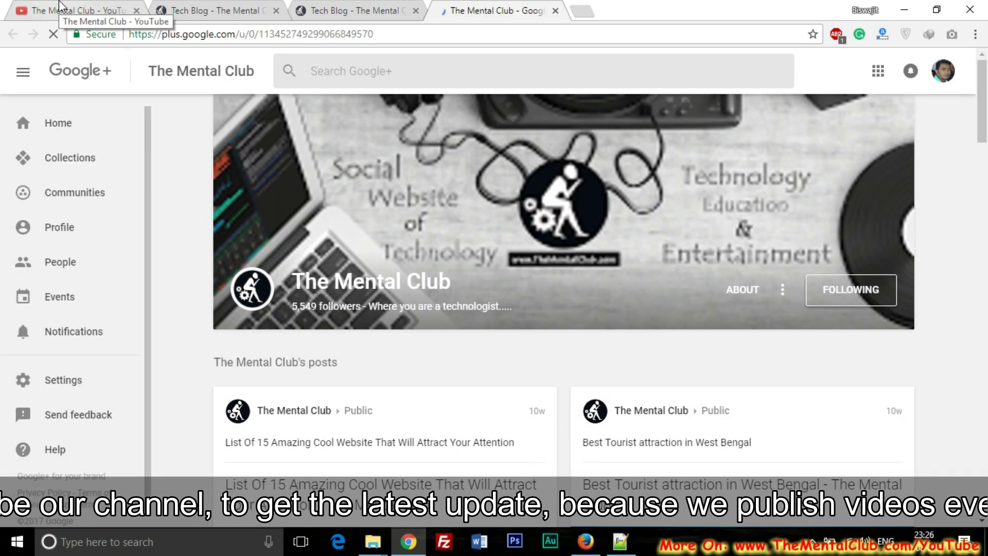
{"action": "left_click", "coordinate": [59, 6]}
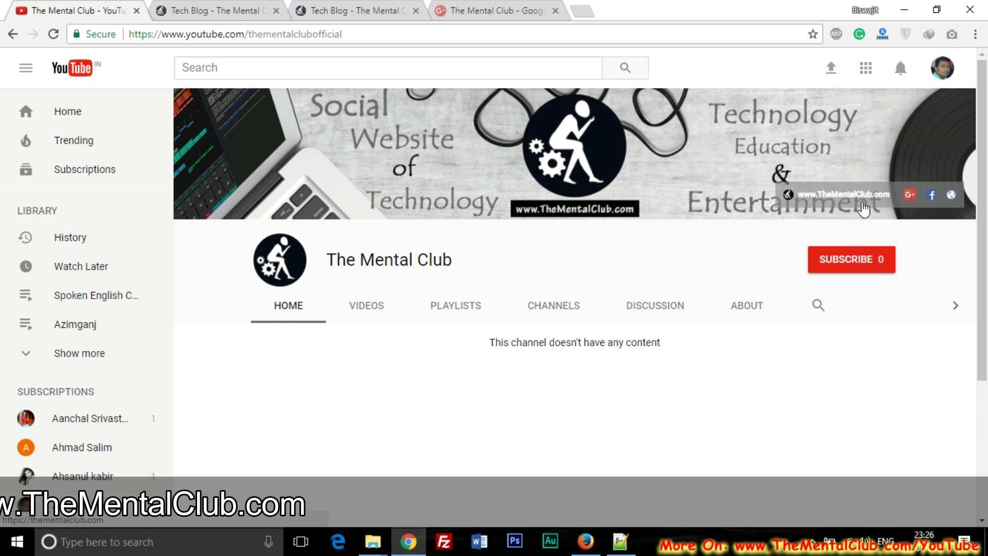
Switch to Firefox and go to the Heart Touching Voice channel via the account menu's My channel.
{"action": "scroll", "coordinate": [985, 224], "scroll_direction": "down", "scroll_amount": 1}
{"action": "scroll", "coordinate": [986, 224], "scroll_direction": "up", "scroll_amount": 1}
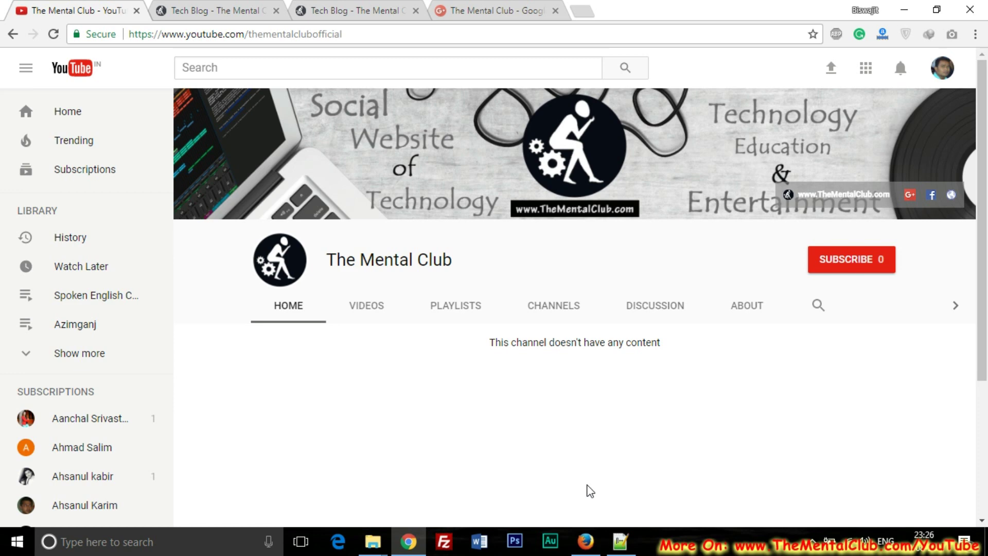
{"action": "left_click", "coordinate": [573, 541]}
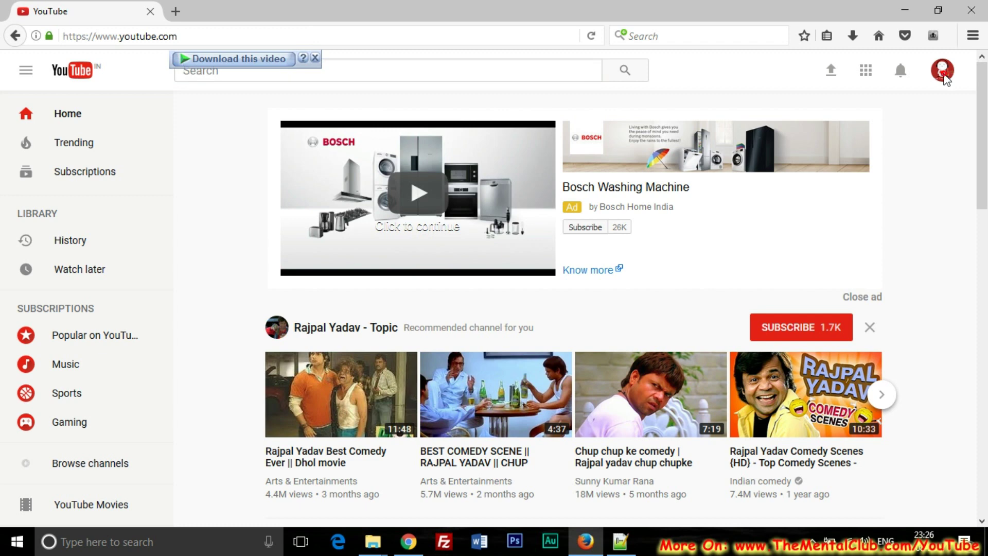
{"action": "left_click", "coordinate": [943, 76]}
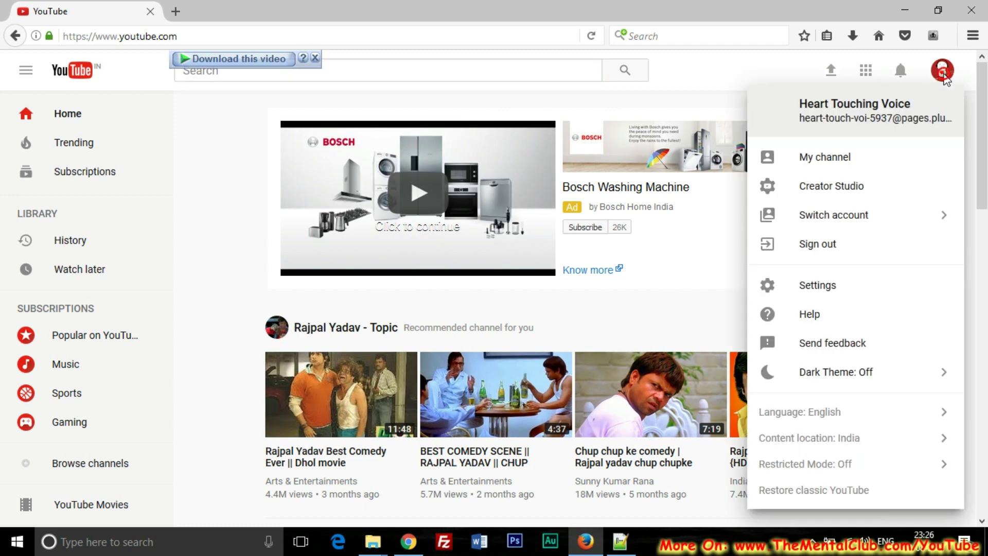
{"action": "left_click", "coordinate": [862, 169]}
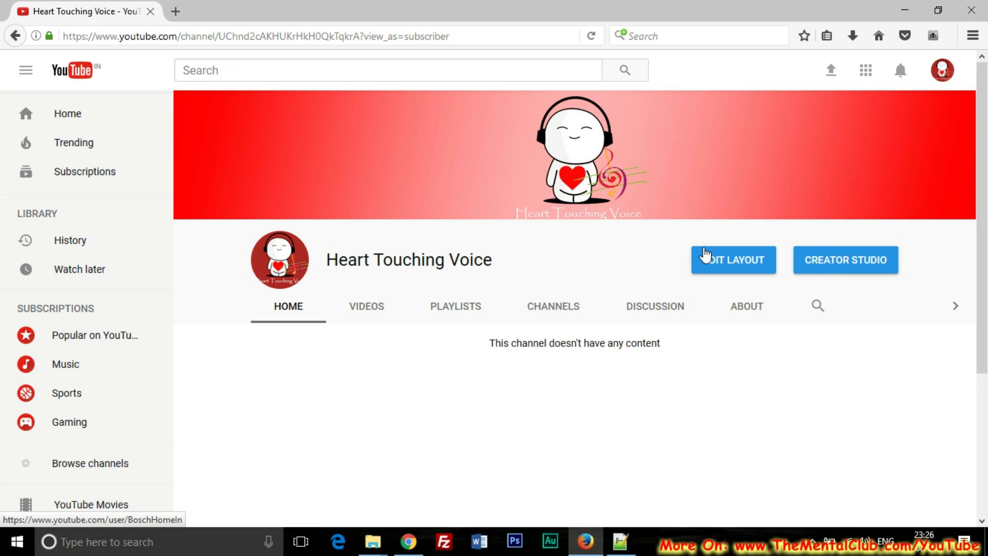
Enter Edit Layout and choose Edit links from the channel banner's pencil menu.
{"action": "left_click", "coordinate": [732, 261]}
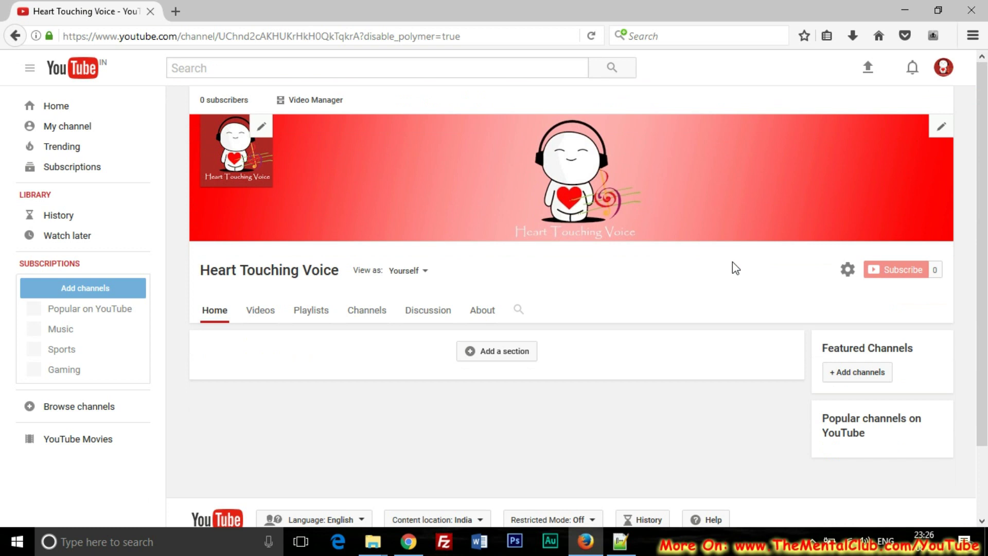
{"action": "left_click", "coordinate": [942, 129]}
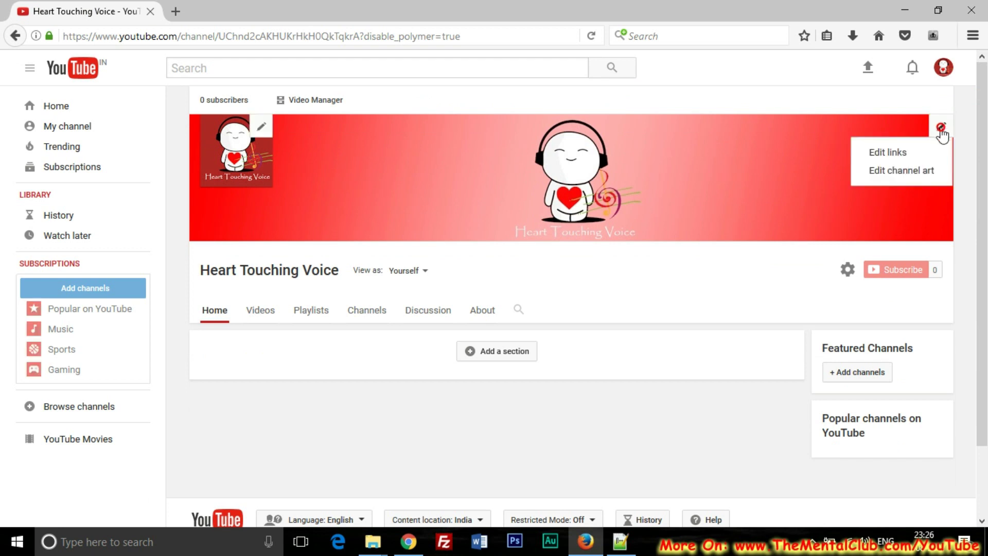
{"action": "left_click", "coordinate": [881, 154]}
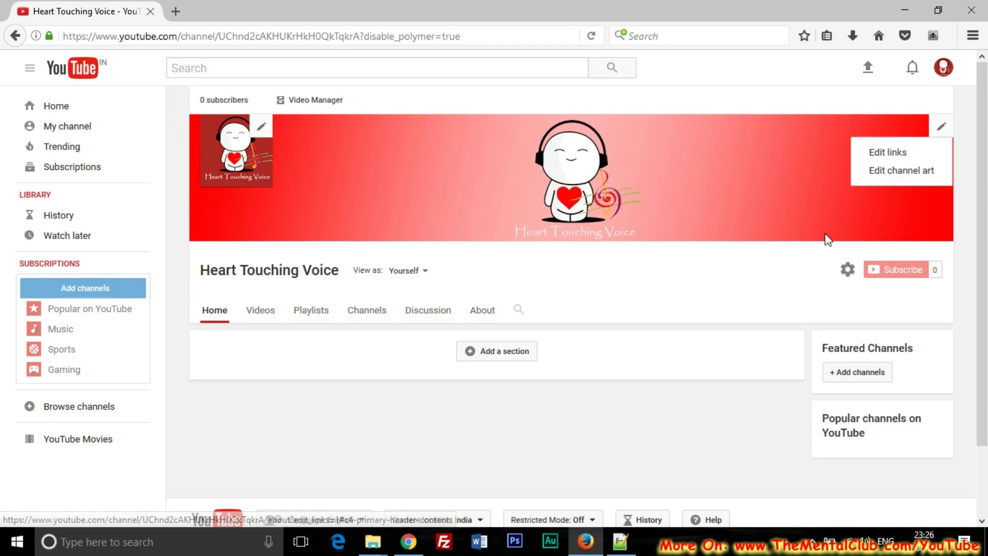
{"action": "left_click", "coordinate": [900, 161]}
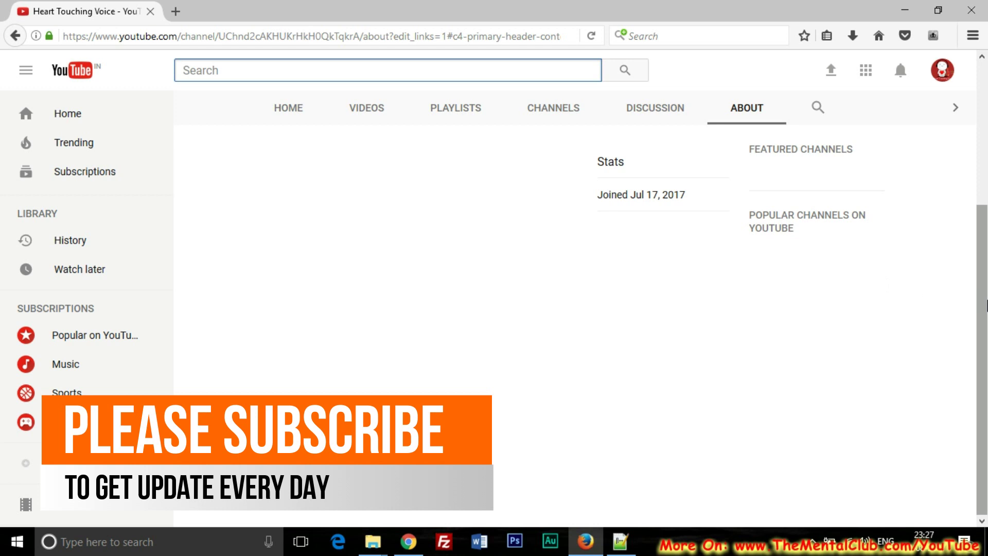
{"action": "scroll", "coordinate": [787, 242], "scroll_direction": "up", "scroll_amount": 3}
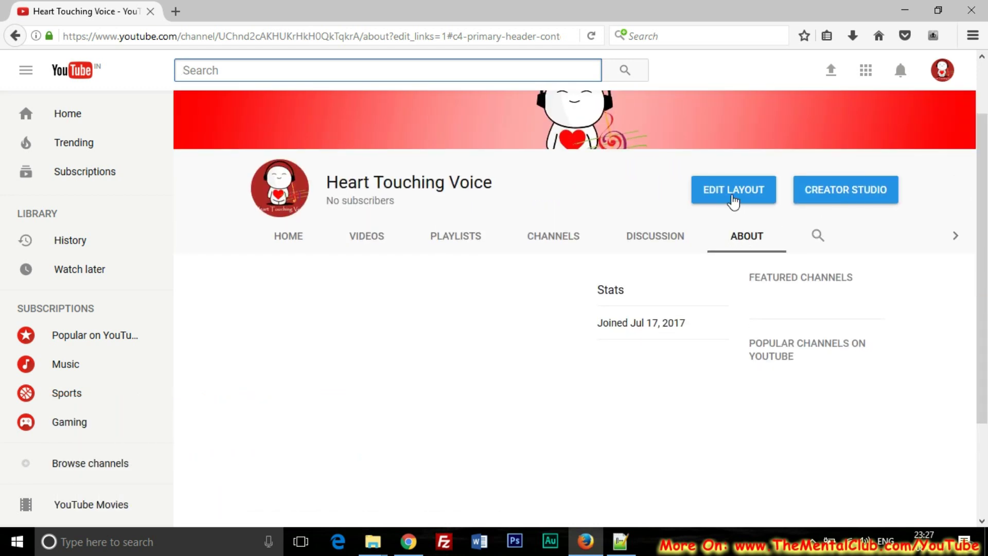
In the classic About editor, expand Links and keep Overlay first at 5 on channel art.
{"action": "left_click", "coordinate": [728, 199]}
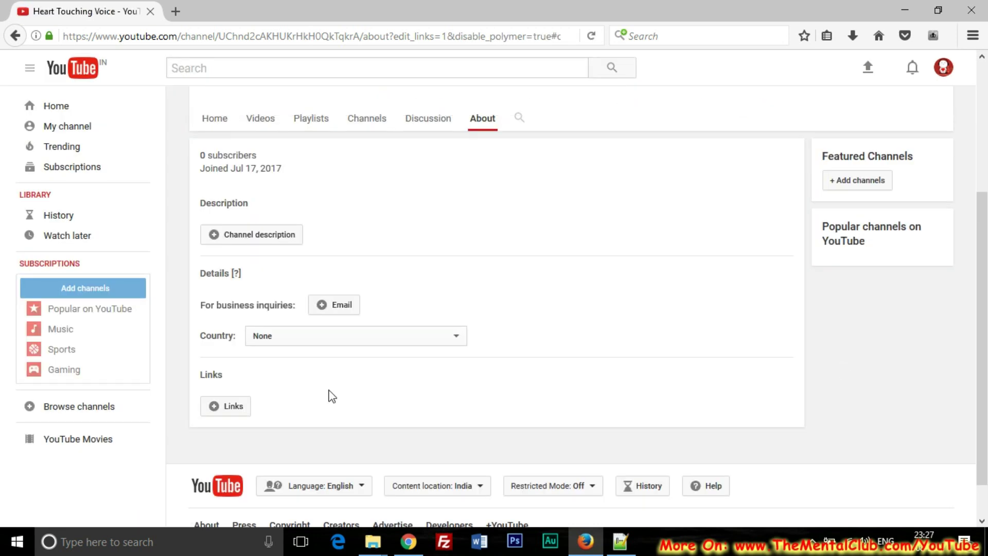
{"action": "left_click", "coordinate": [232, 406]}
{"action": "scroll", "coordinate": [666, 424], "scroll_direction": "down", "scroll_amount": 2}
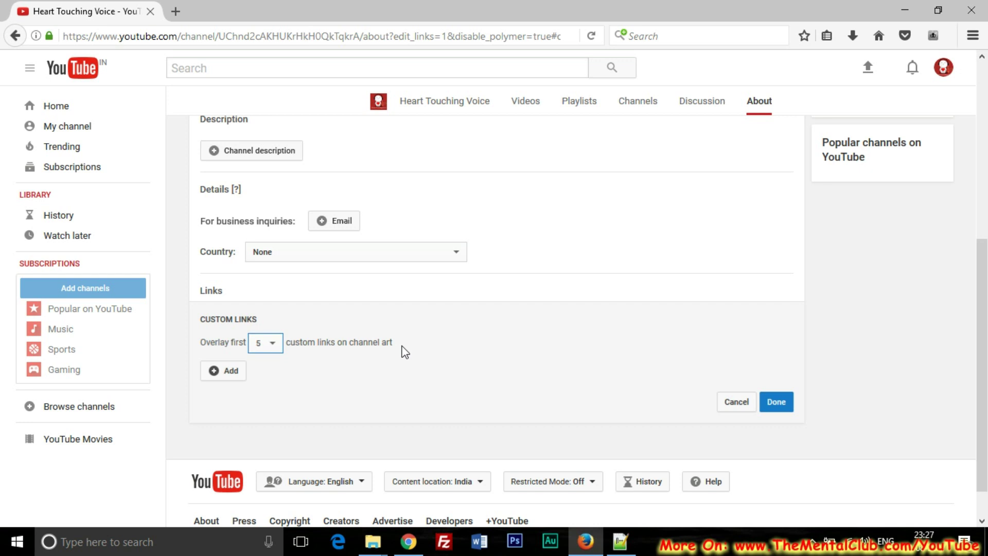
{"action": "left_click", "coordinate": [272, 343]}
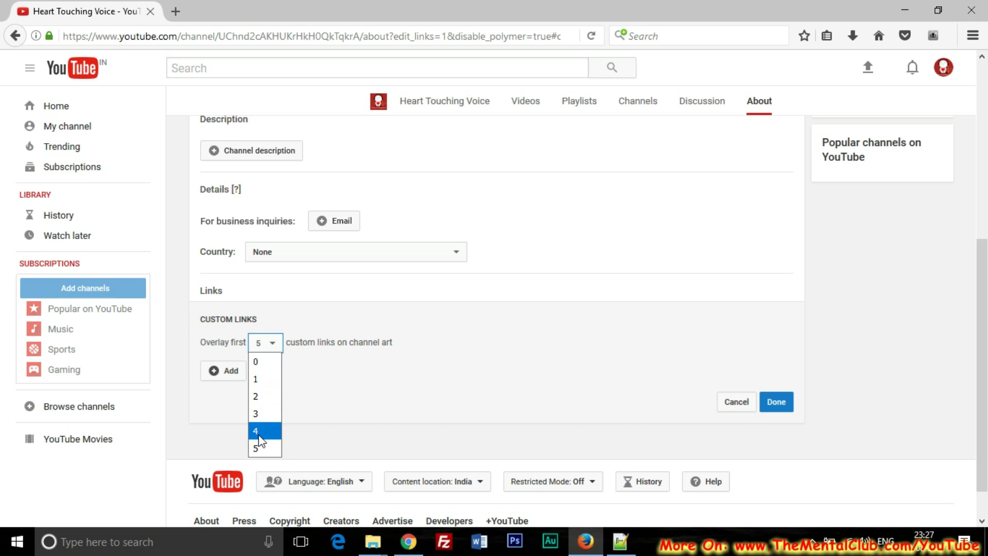
{"action": "left_click", "coordinate": [300, 340]}
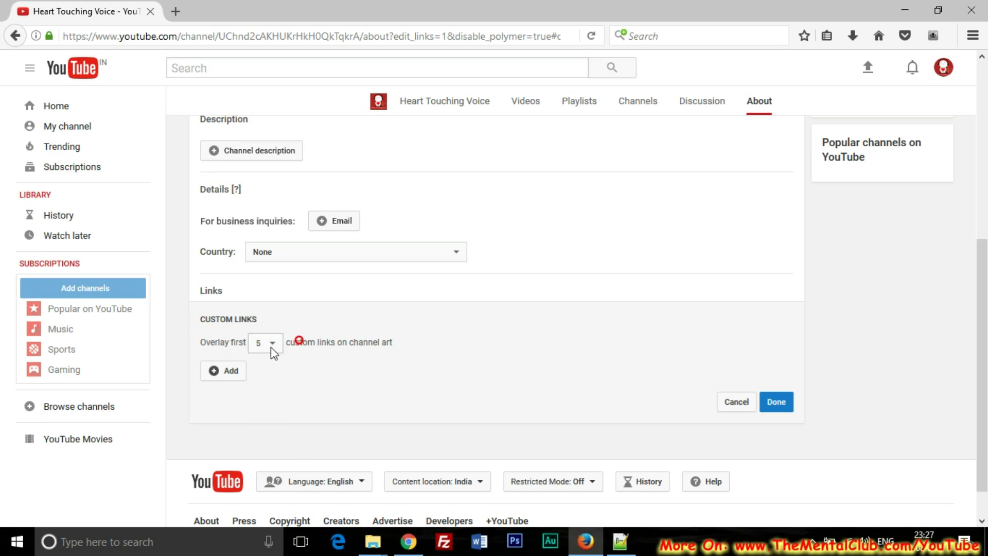
{"action": "left_click_drag", "start_coordinate": [980, 373], "coordinate": [980, 389]}
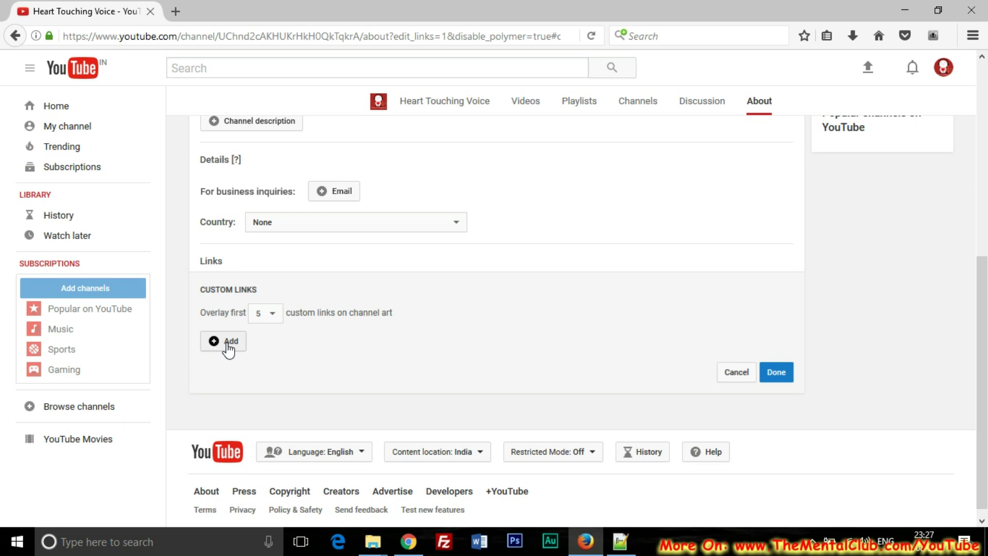
Add a first custom link row titled 'Official Website'.
{"action": "left_click", "coordinate": [229, 344]}
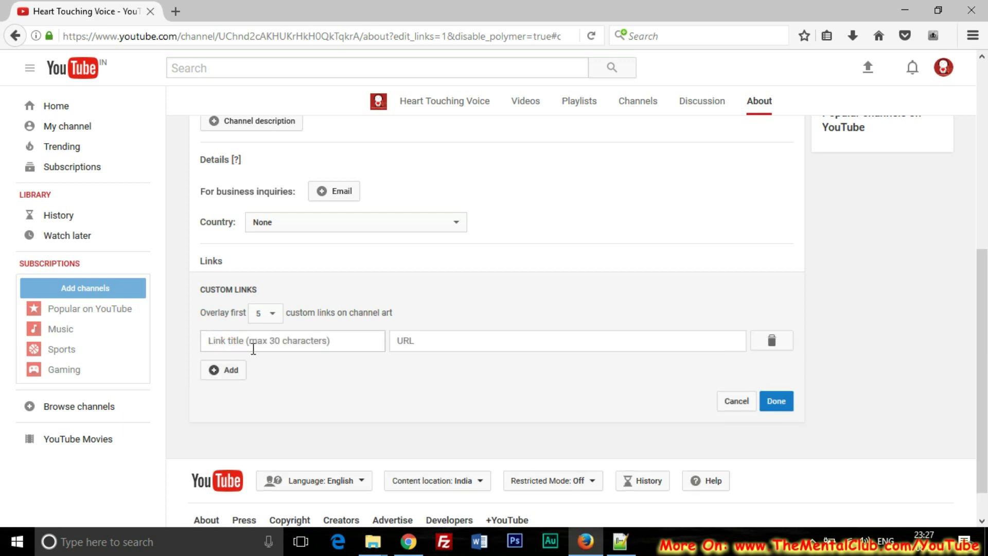
{"action": "left_click", "coordinate": [251, 342]}
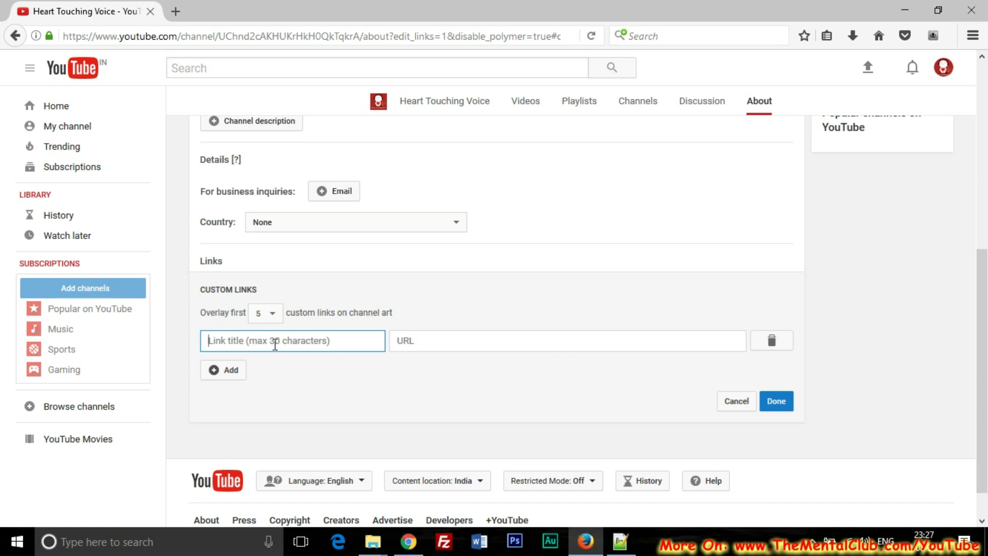
{"action": "type", "text": "Official Website"}
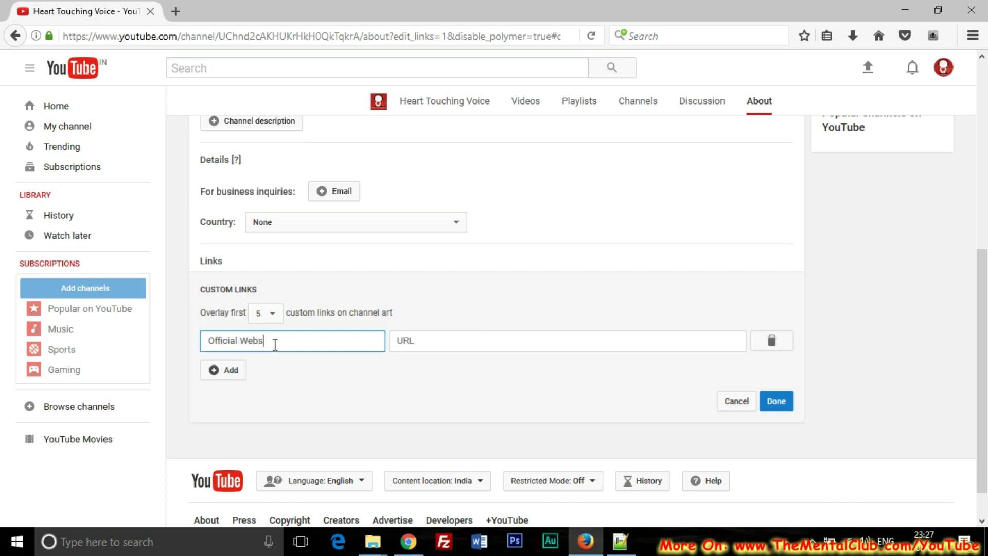
{"action": "left_click", "coordinate": [460, 345]}
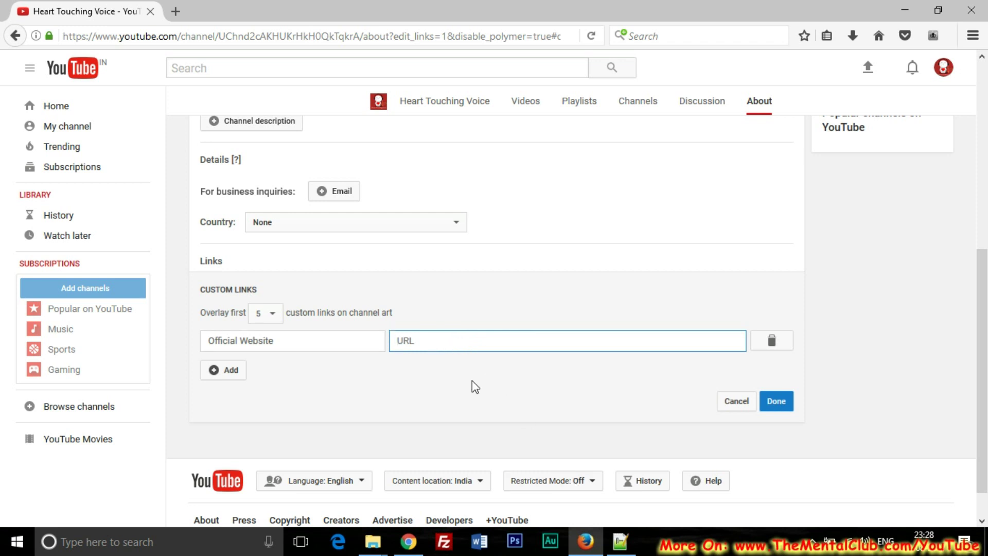
{"action": "left_click", "coordinate": [621, 541]}
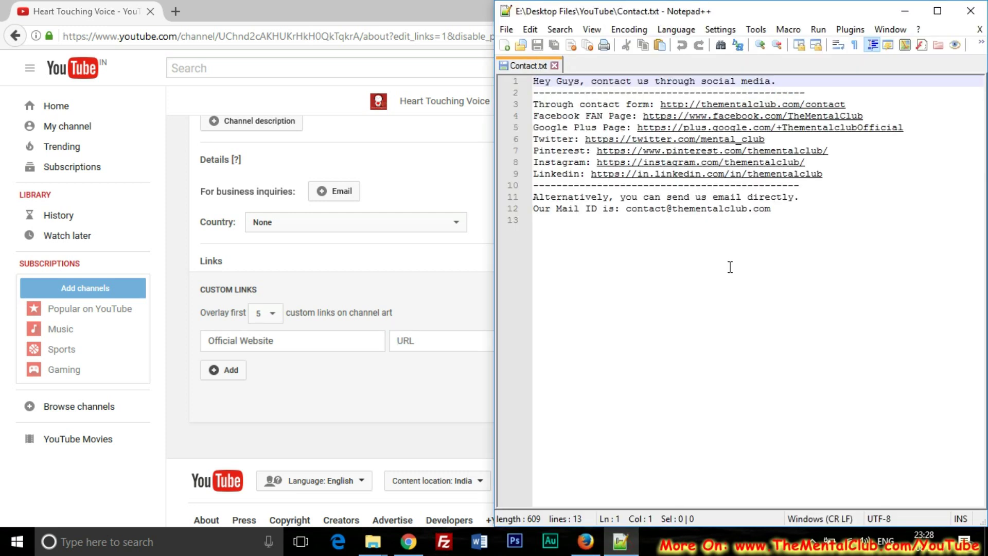
{"action": "left_click_drag", "start_coordinate": [803, 104], "coordinate": [666, 105]}
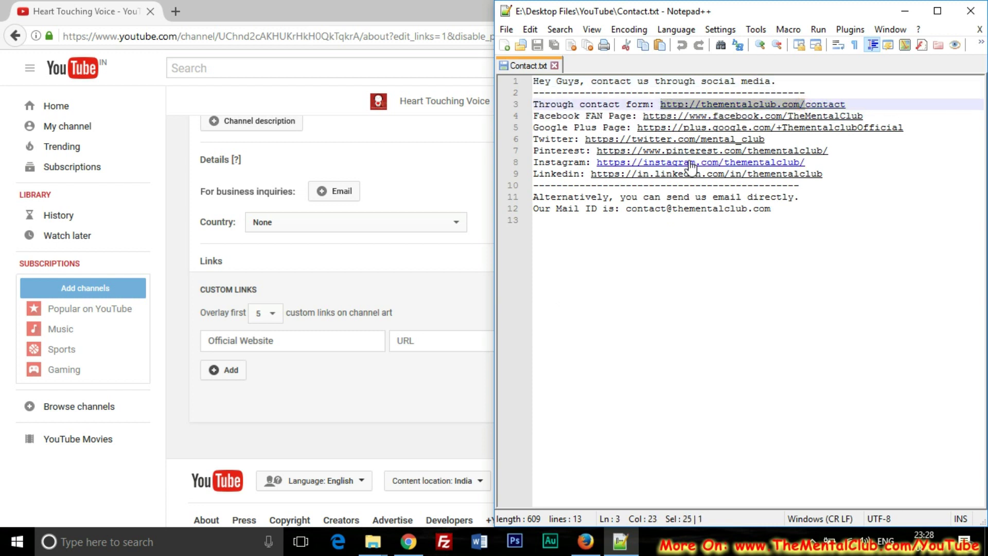
{"action": "left_click", "coordinate": [426, 340]}
{"action": "type", "text": "http://thementalclub.com/"}
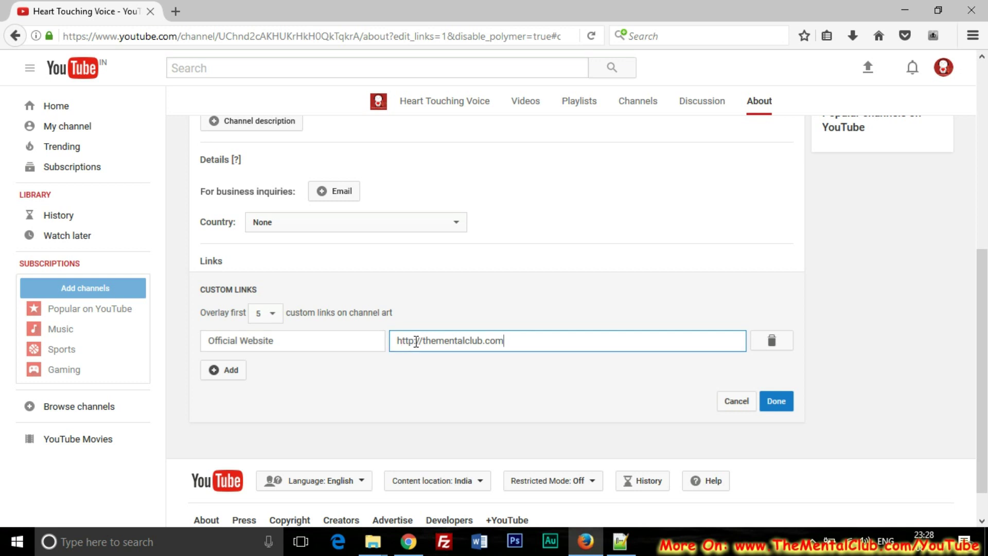
{"action": "type", "text": "s:"}
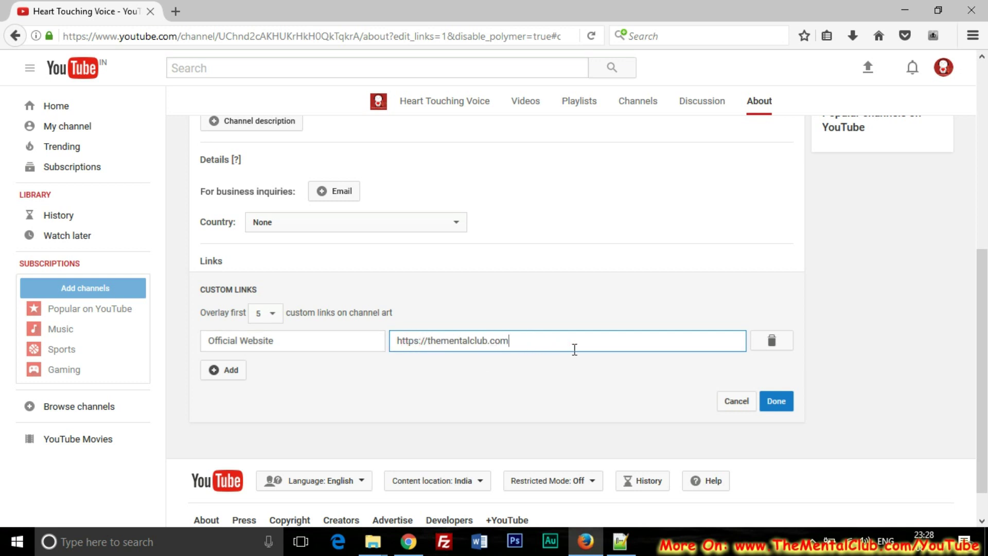
{"action": "left_click", "coordinate": [235, 371]}
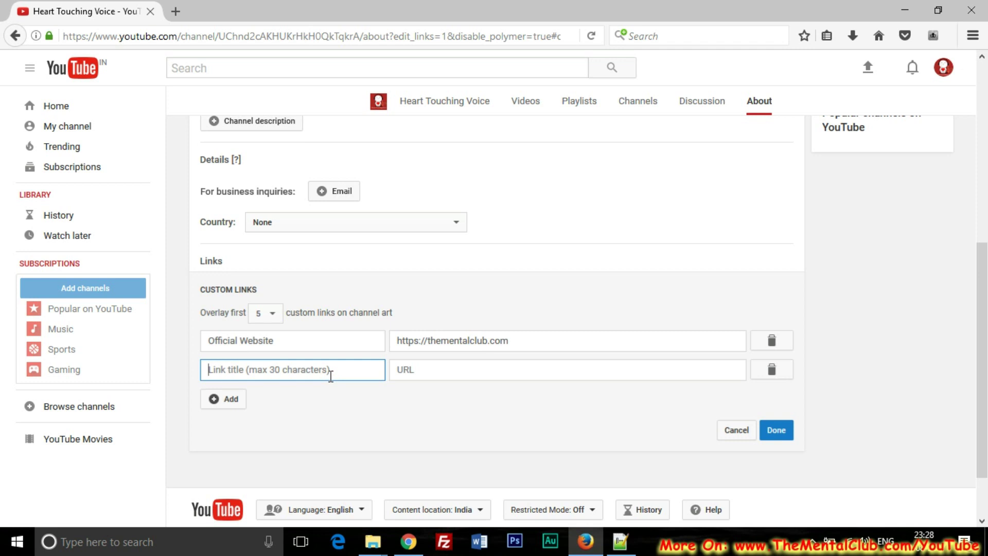
{"action": "type", "text": "Facebook"}
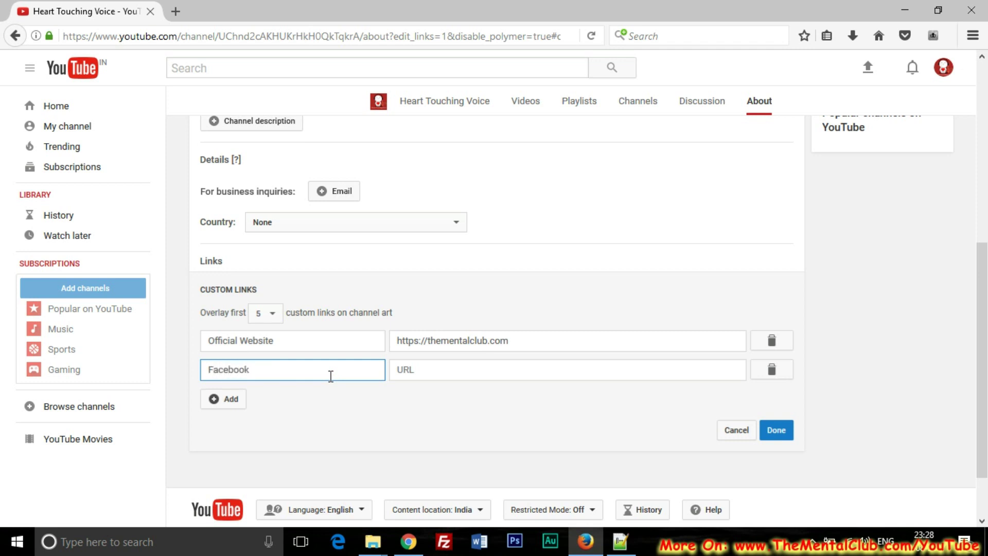
{"action": "left_click", "coordinate": [427, 374]}
{"action": "left_click", "coordinate": [620, 540]}
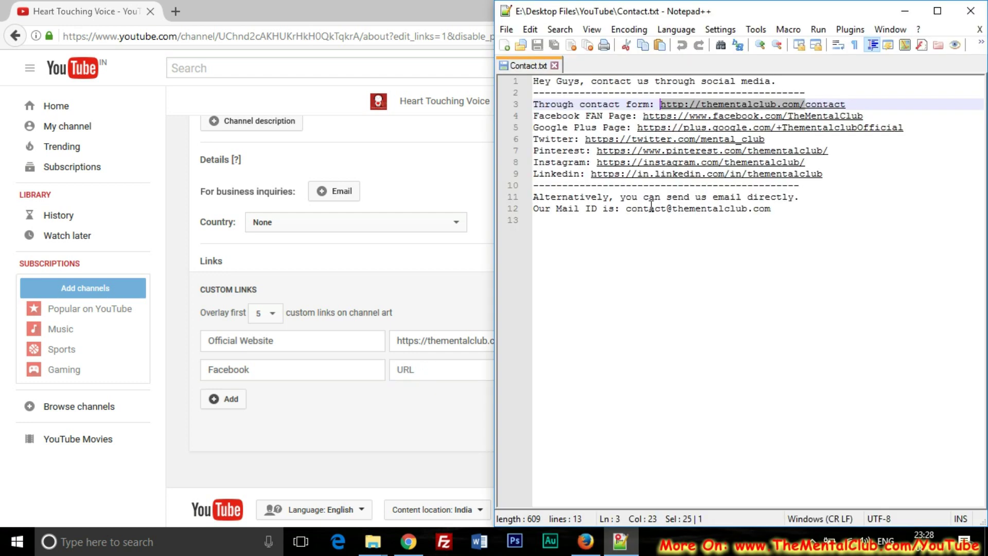
{"action": "left_click_drag", "start_coordinate": [865, 116], "coordinate": [646, 119]}
{"action": "key", "text": "ctrl+c"}
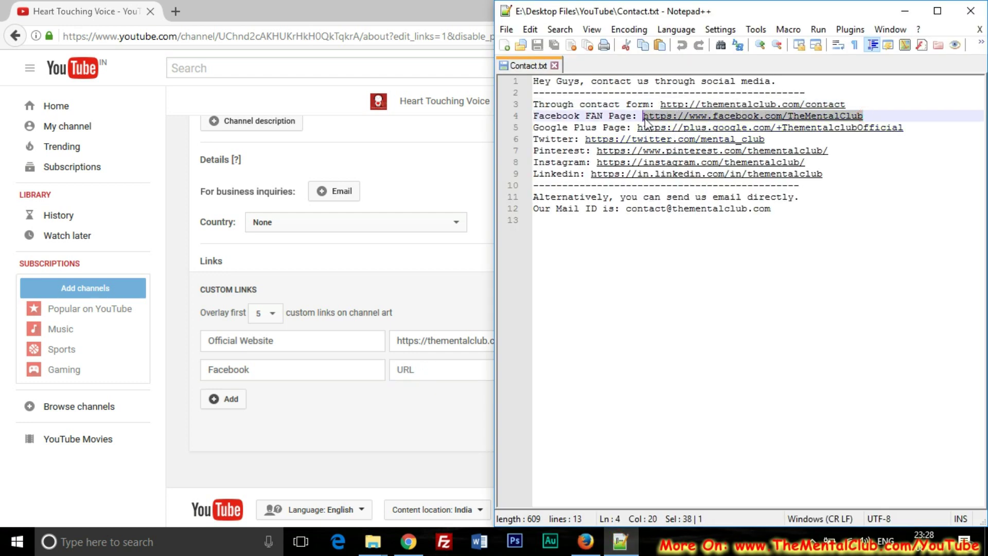
{"action": "left_click", "coordinate": [414, 371]}
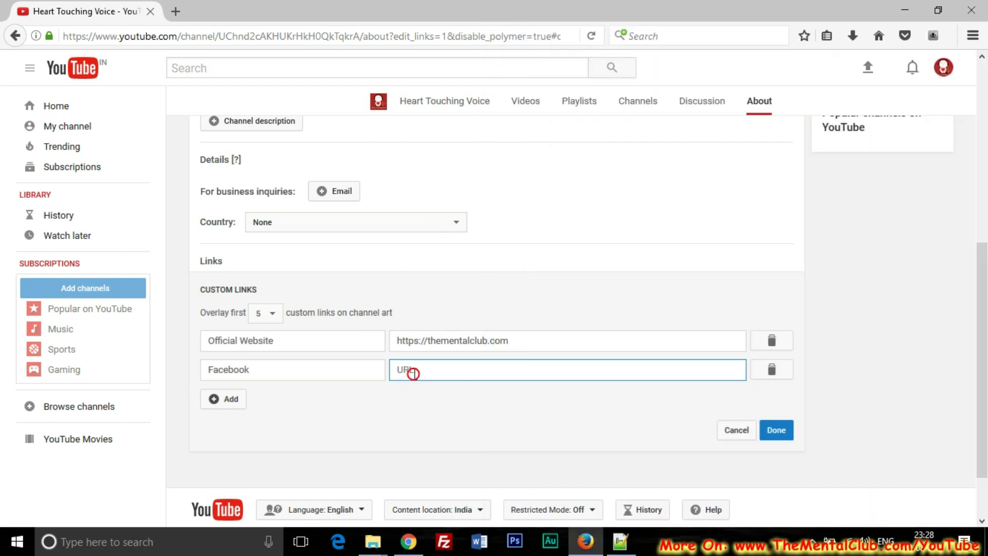
{"action": "key", "text": "ctrl+v"}
Add three more link rows titled 'Twitter', 'Google+' and 'Contact Us'.
{"action": "left_click", "coordinate": [241, 404]}
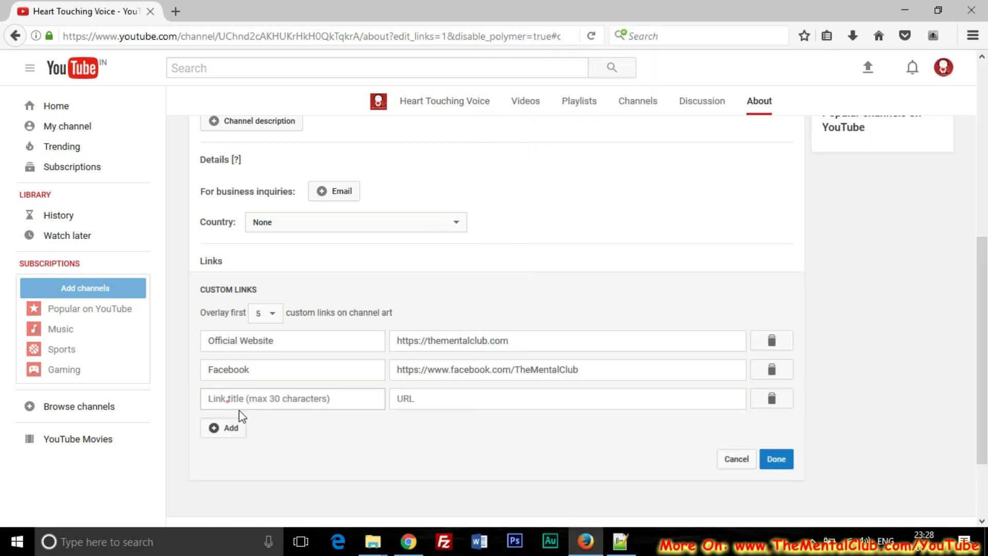
{"action": "left_click", "coordinate": [241, 399]}
{"action": "type", "text": "Twitter"}
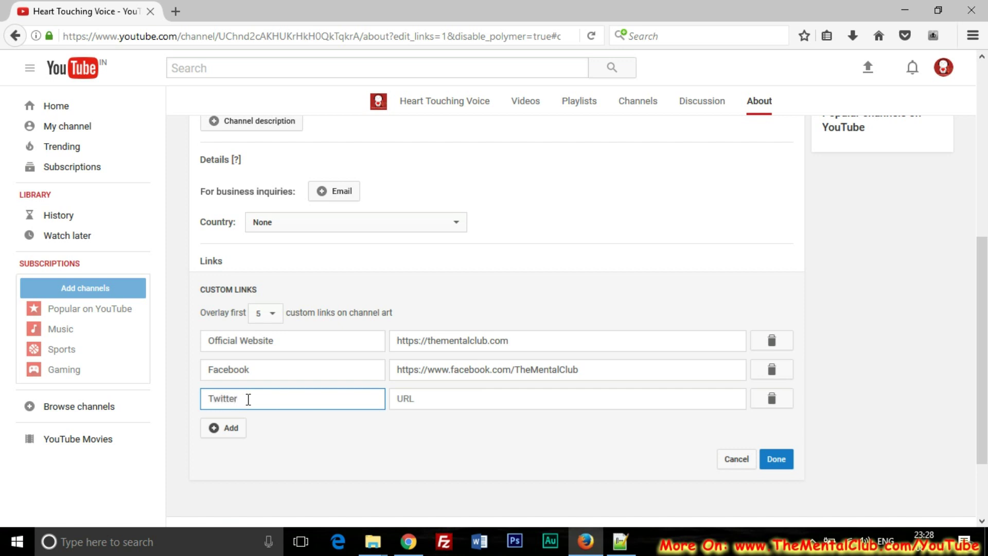
{"action": "left_click", "coordinate": [222, 428]}
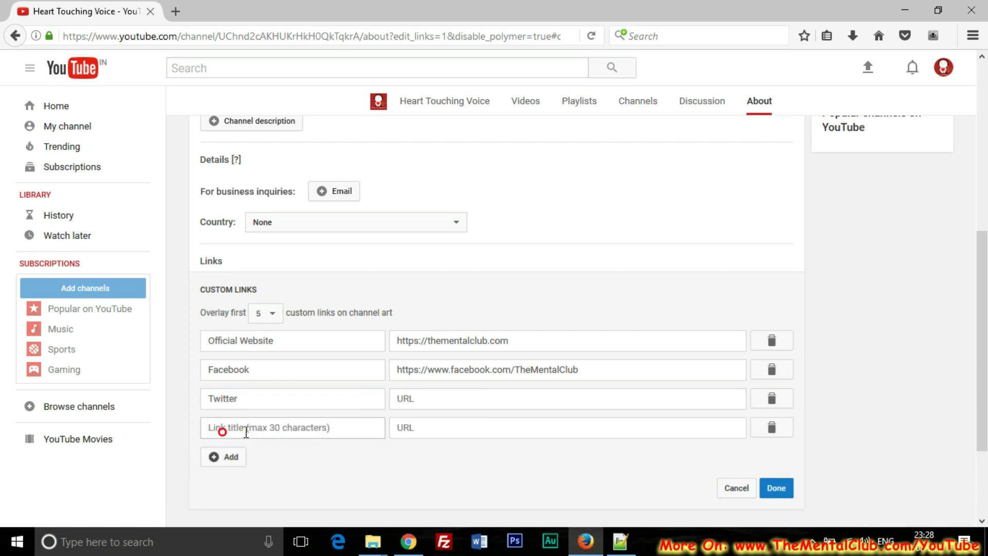
{"action": "left_click", "coordinate": [246, 432]}
{"action": "type", "text": "Google+"}
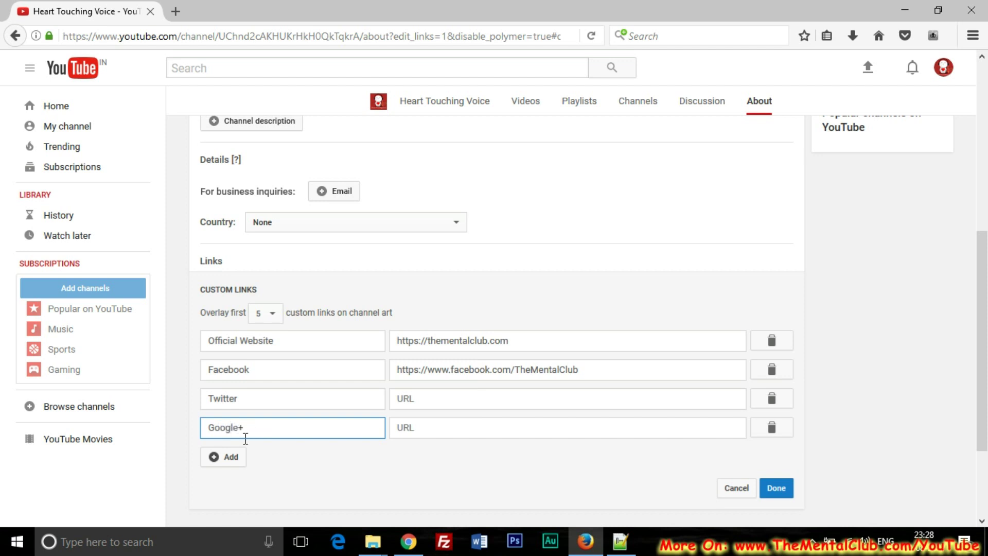
{"action": "left_click", "coordinate": [240, 461]}
{"action": "left_click", "coordinate": [234, 458]}
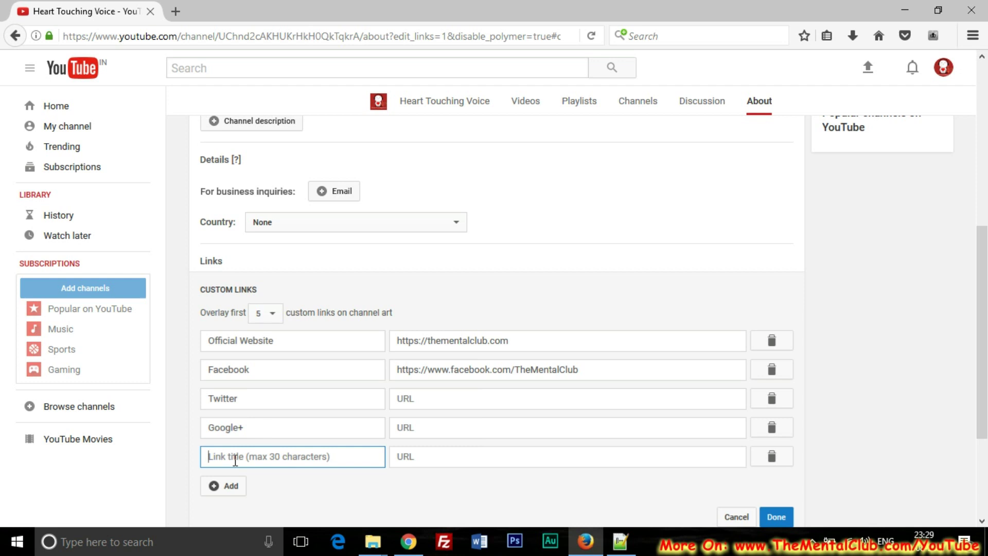
{"action": "type", "text": "Contact Us"}
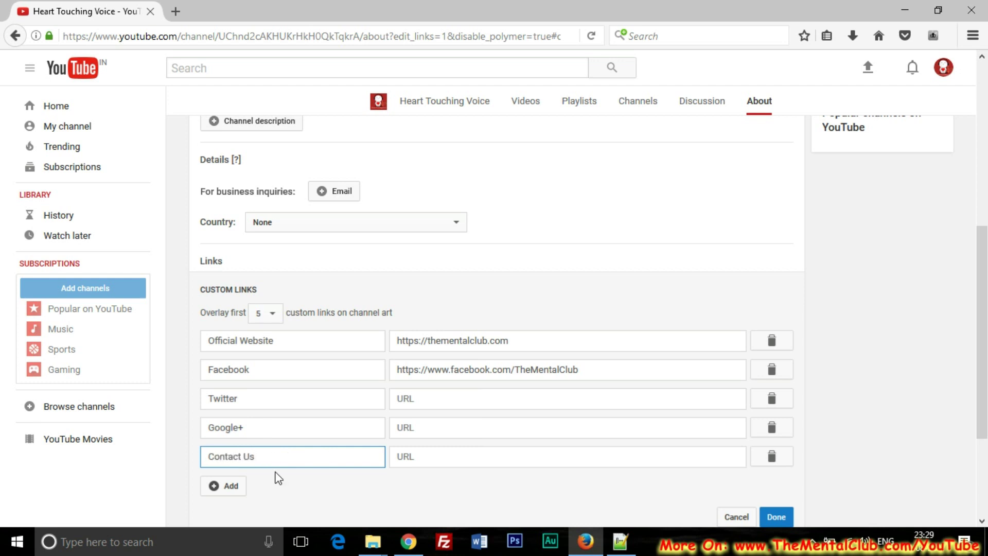
Paste the contact form URL from Contact.txt into the Contact Us link.
{"action": "left_click", "coordinate": [620, 542]}
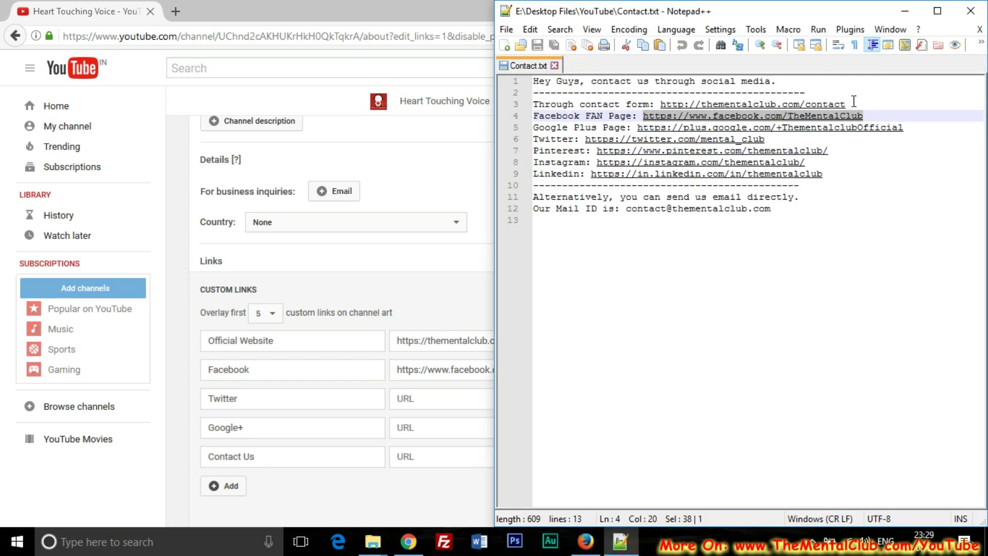
{"action": "left_click_drag", "start_coordinate": [853, 101], "coordinate": [672, 109]}
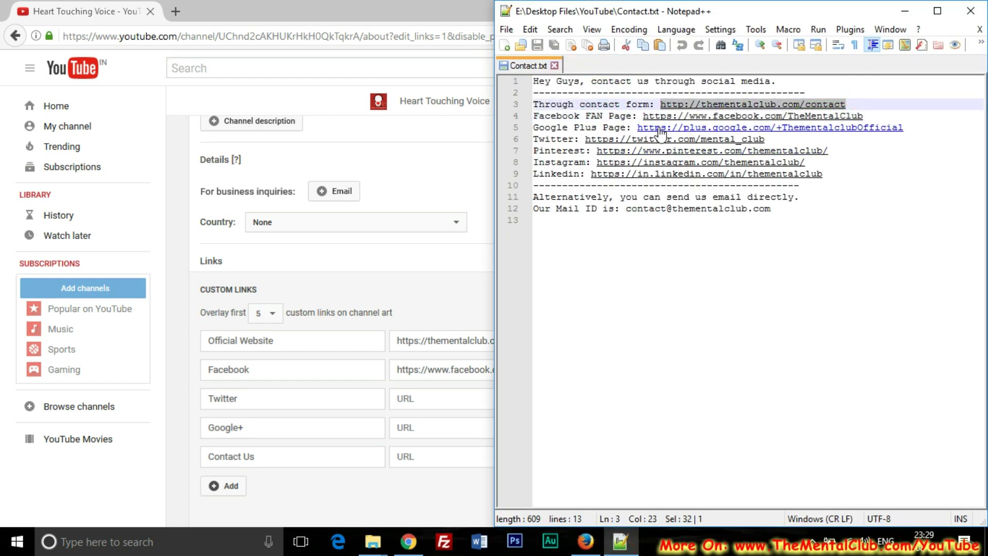
{"action": "left_click", "coordinate": [425, 456]}
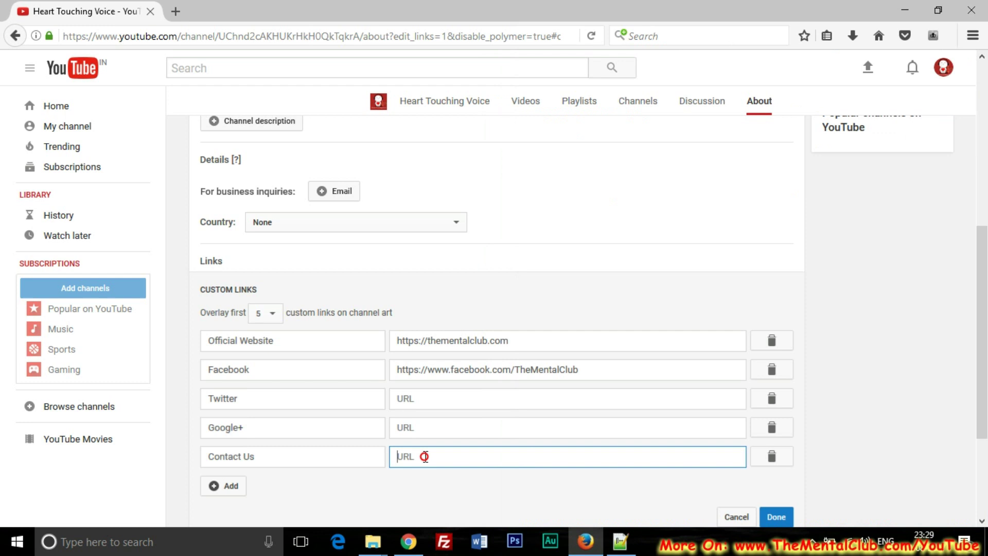
{"action": "type", "text": "http://thementalclub.com/contact"}
Copy the Google Plus page URL from Contact.txt into the Google+ link.
{"action": "left_click", "coordinate": [437, 432]}
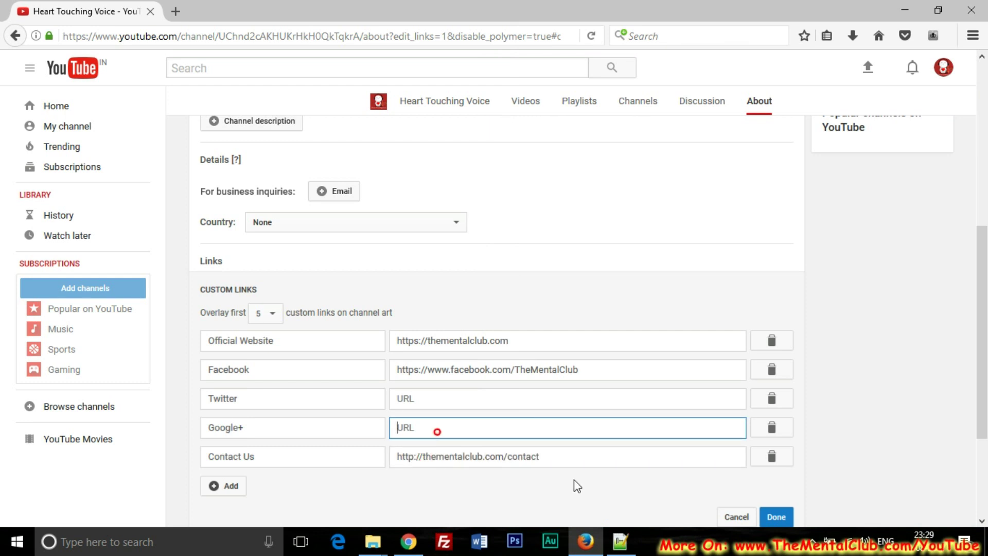
{"action": "left_click", "coordinate": [621, 541]}
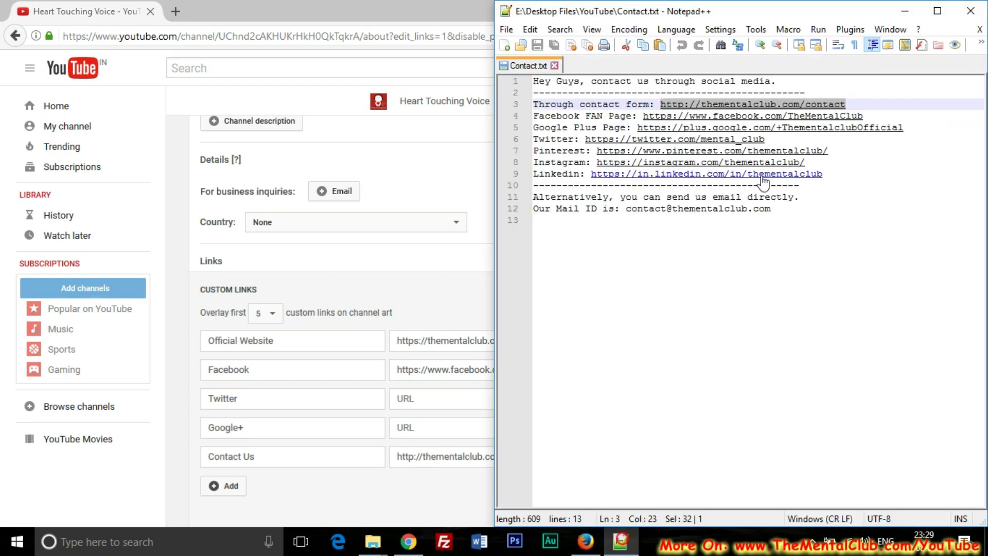
{"action": "left_click_drag", "start_coordinate": [902, 128], "coordinate": [643, 127]}
{"action": "key", "text": "ctrl+c"}
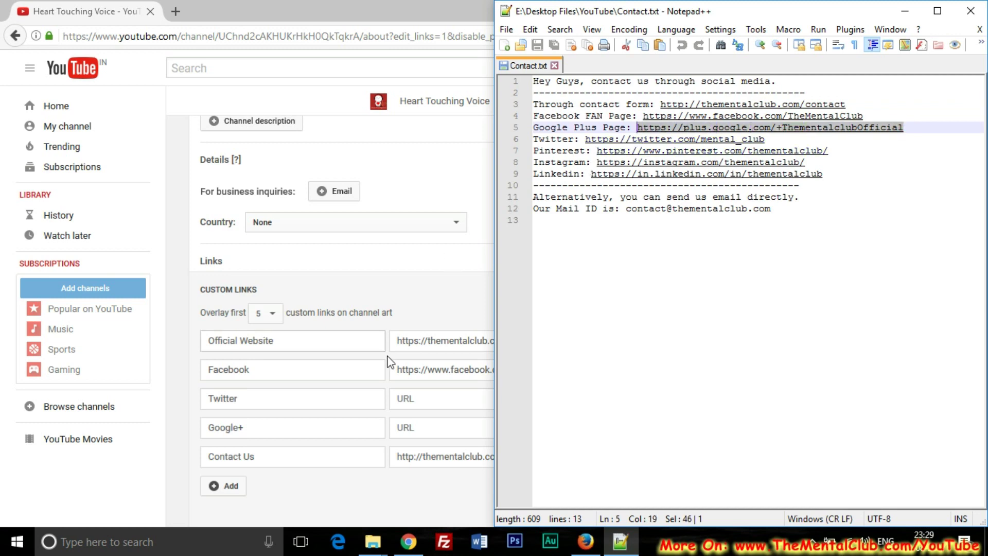
{"action": "left_click", "coordinate": [423, 431]}
{"action": "key", "text": "ctrl+v"}
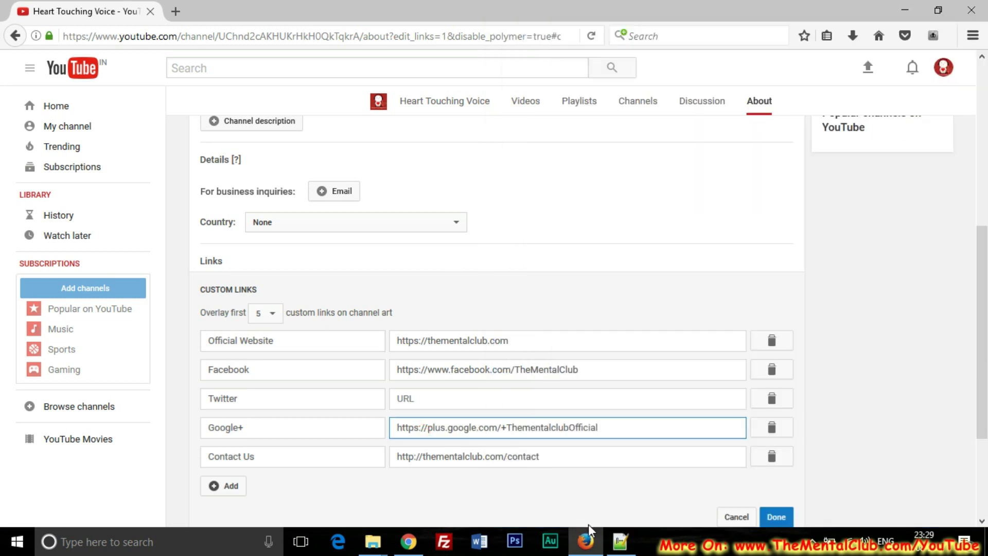
{"action": "left_click", "coordinate": [621, 541]}
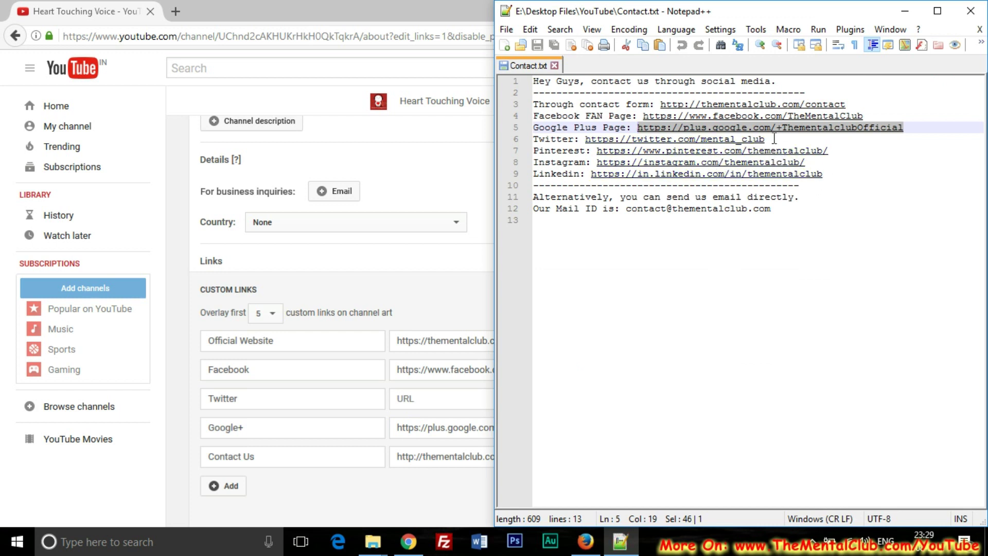
{"action": "left_click_drag", "start_coordinate": [771, 137], "coordinate": [591, 138]}
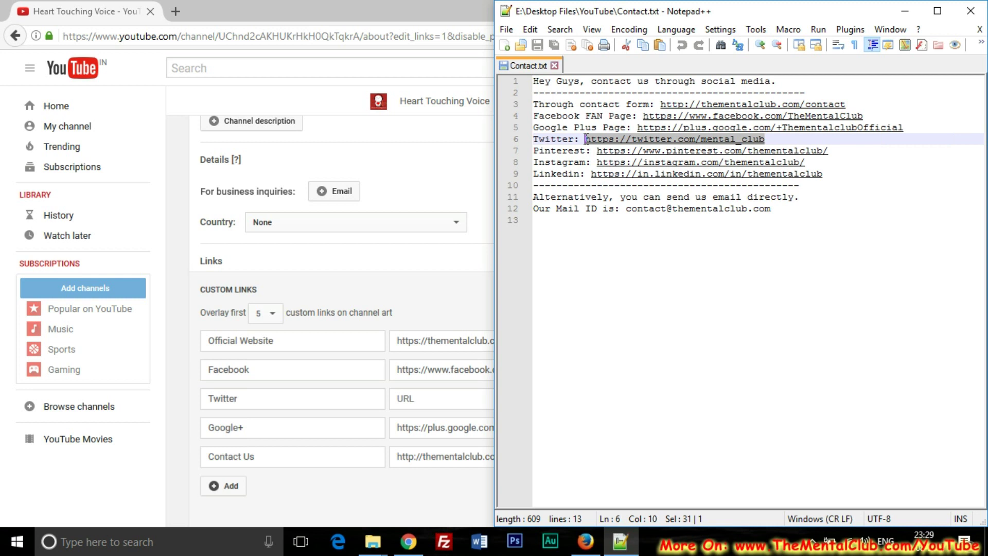
{"action": "left_click", "coordinate": [439, 392]}
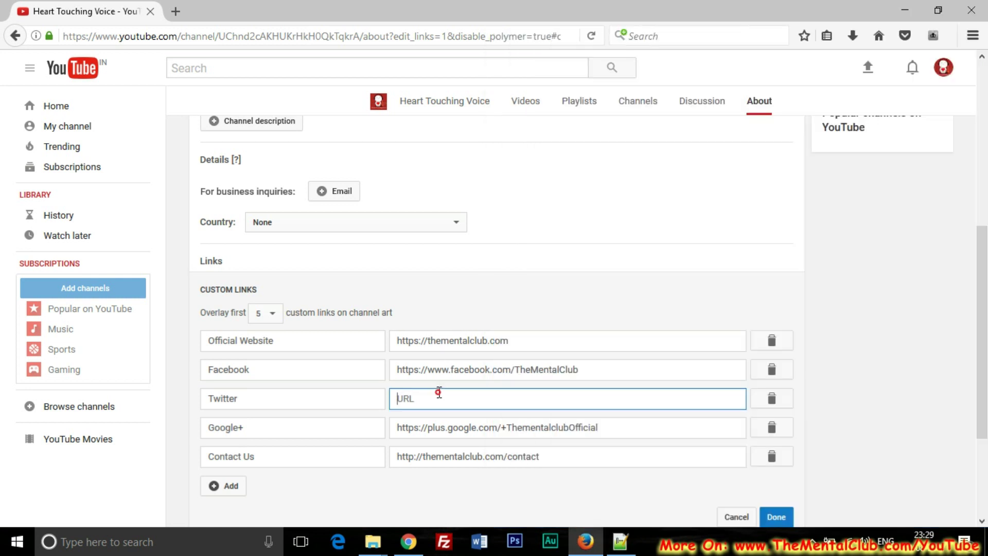
{"action": "key", "text": "ctrl+v"}
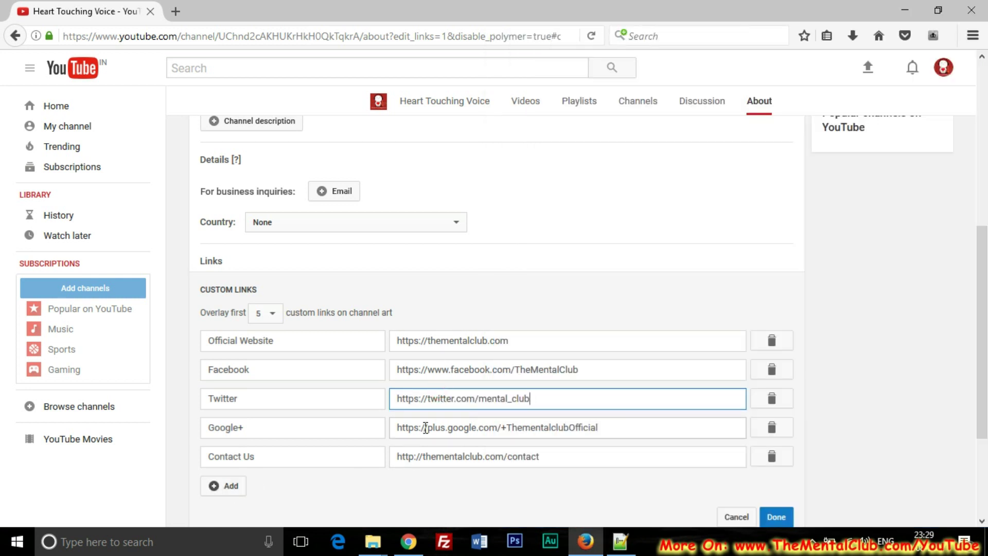
{"action": "scroll", "coordinate": [298, 463], "scroll_direction": "down", "scroll_amount": 3}
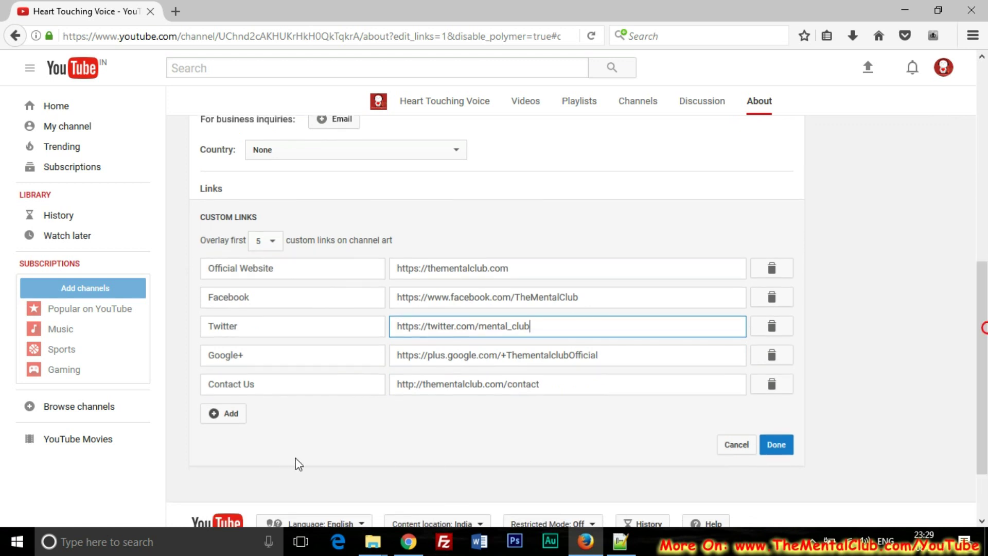
Keep Overlay first at 5 links and delete the empty sixth link row.
{"action": "left_click", "coordinate": [226, 414]}
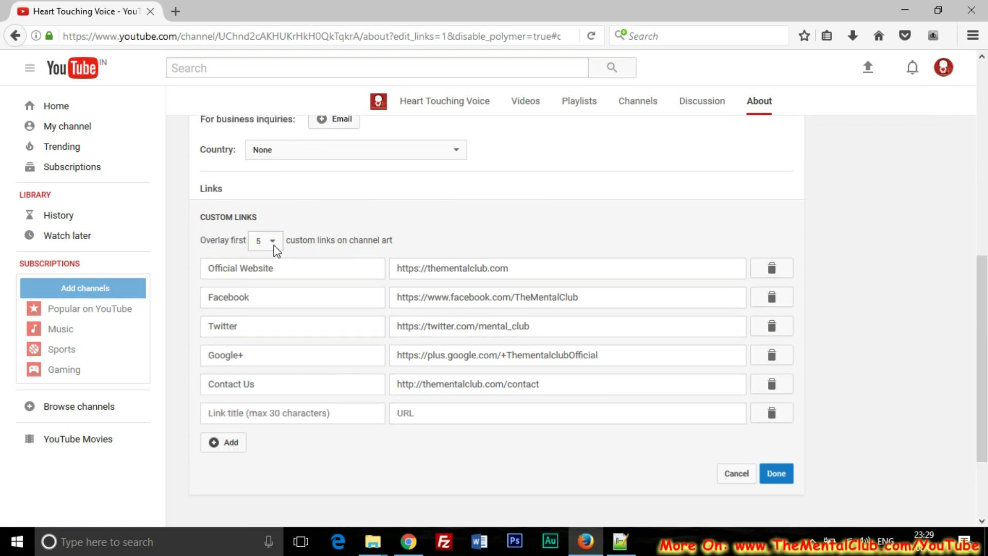
{"action": "scroll", "coordinate": [864, 295], "scroll_direction": "up", "scroll_amount": 2}
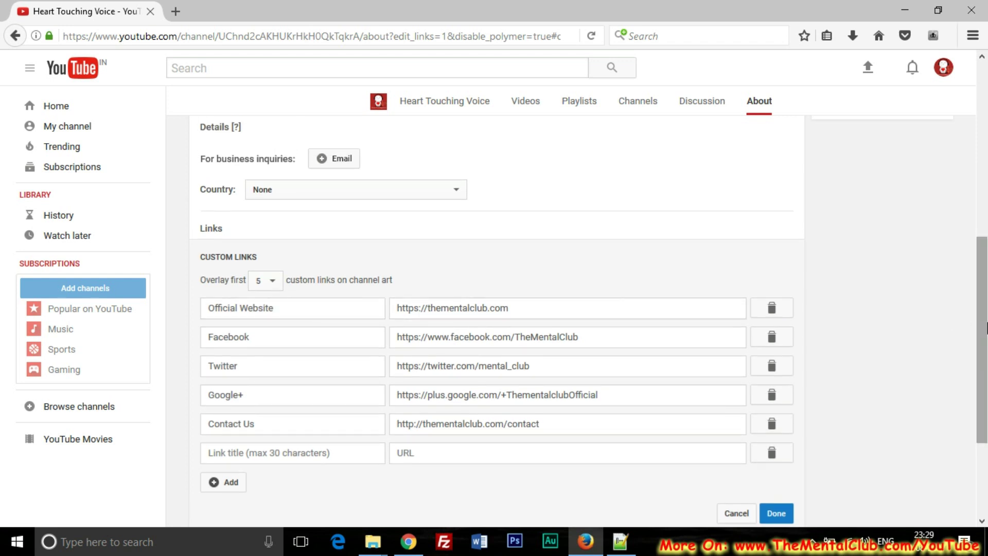
{"action": "scroll", "coordinate": [985, 327], "scroll_direction": "down", "scroll_amount": 1}
{"action": "left_click", "coordinate": [273, 271]}
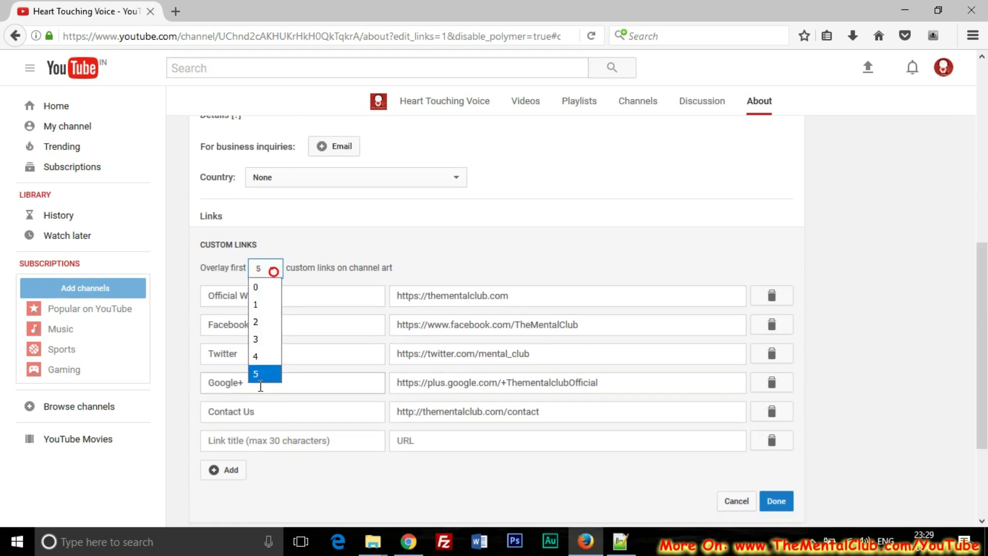
{"action": "left_click", "coordinate": [310, 264]}
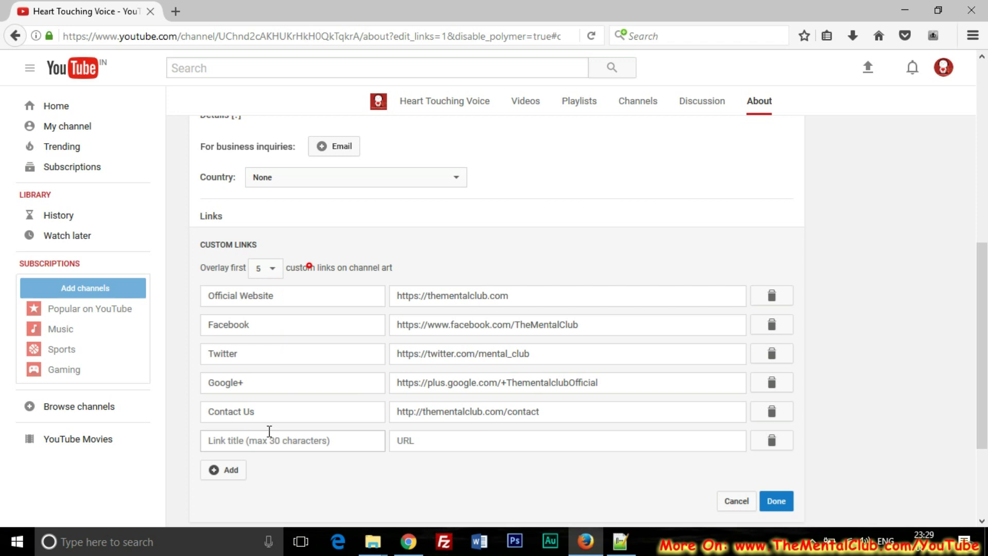
{"action": "left_click", "coordinate": [764, 444]}
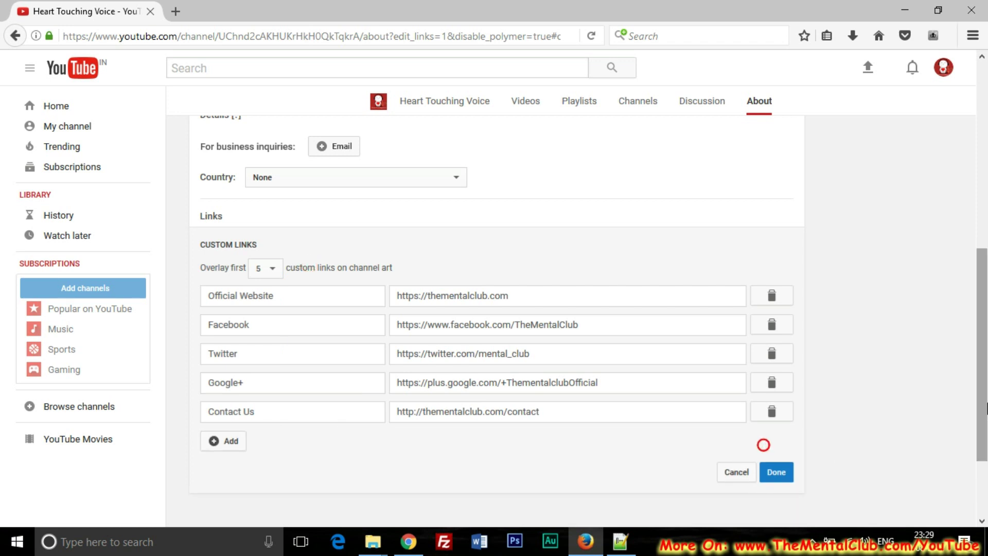
{"action": "scroll", "coordinate": [955, 393], "scroll_direction": "up", "scroll_amount": 1}
{"action": "scroll", "coordinate": [948, 426], "scroll_direction": "down", "scroll_amount": 1}
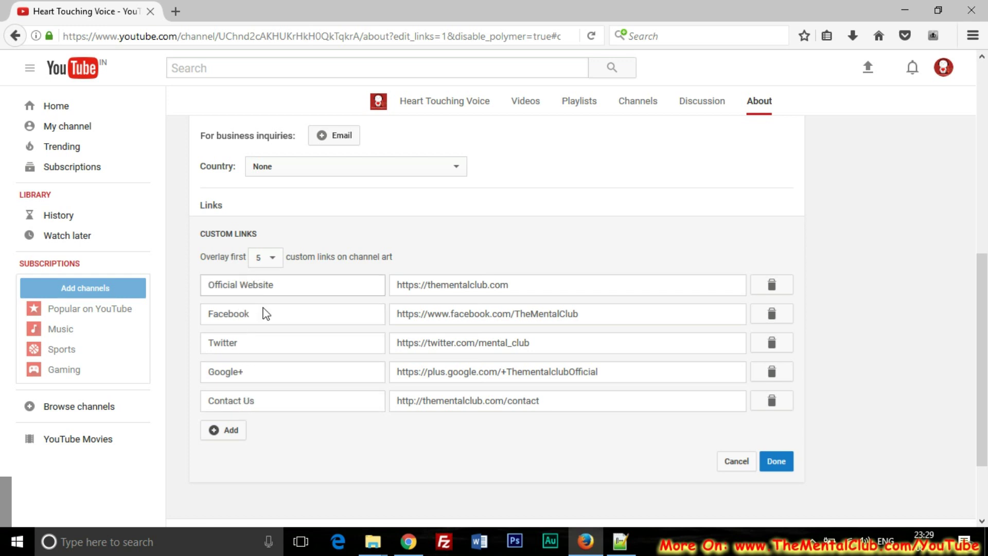
Save the five custom links and check that they appear on the channel banner.
{"action": "left_click", "coordinate": [778, 461]}
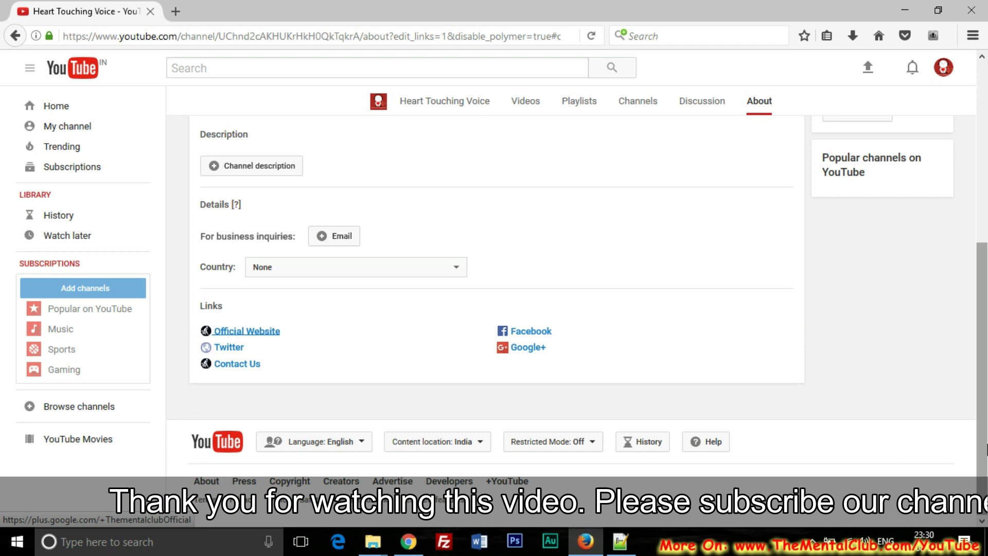
{"action": "scroll", "coordinate": [572, 257], "scroll_direction": "up", "scroll_amount": 5}
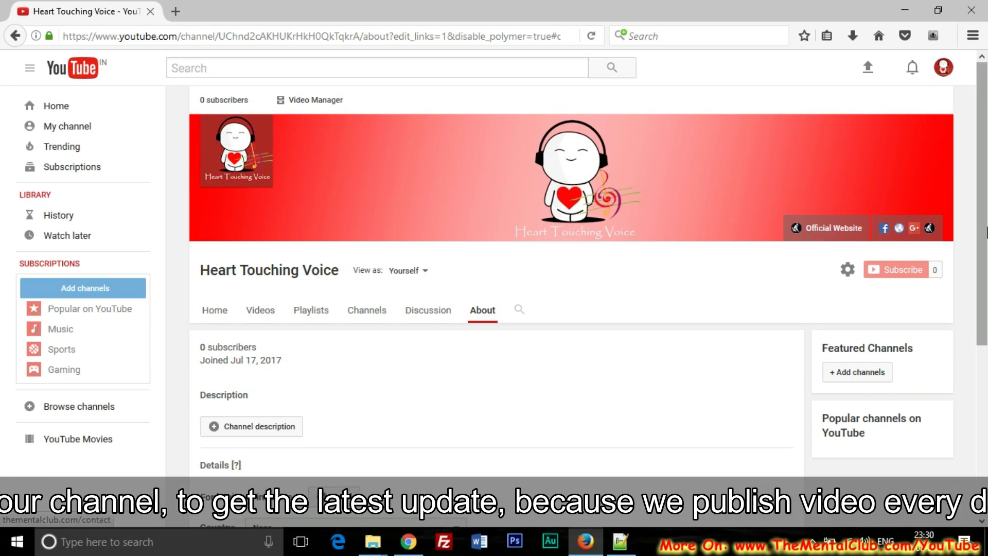
{"action": "scroll", "coordinate": [985, 232], "scroll_direction": "down", "scroll_amount": 4}
{"action": "scroll", "coordinate": [985, 233], "scroll_direction": "up", "scroll_amount": 4}
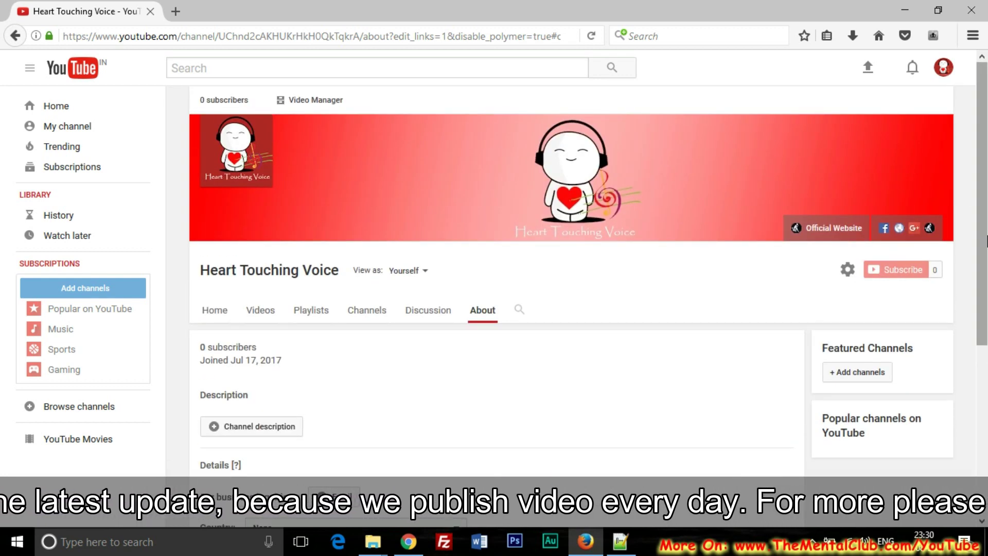
{"action": "scroll", "coordinate": [986, 239], "scroll_direction": "down", "scroll_amount": 4}
{"action": "scroll", "coordinate": [984, 236], "scroll_direction": "up", "scroll_amount": 2}
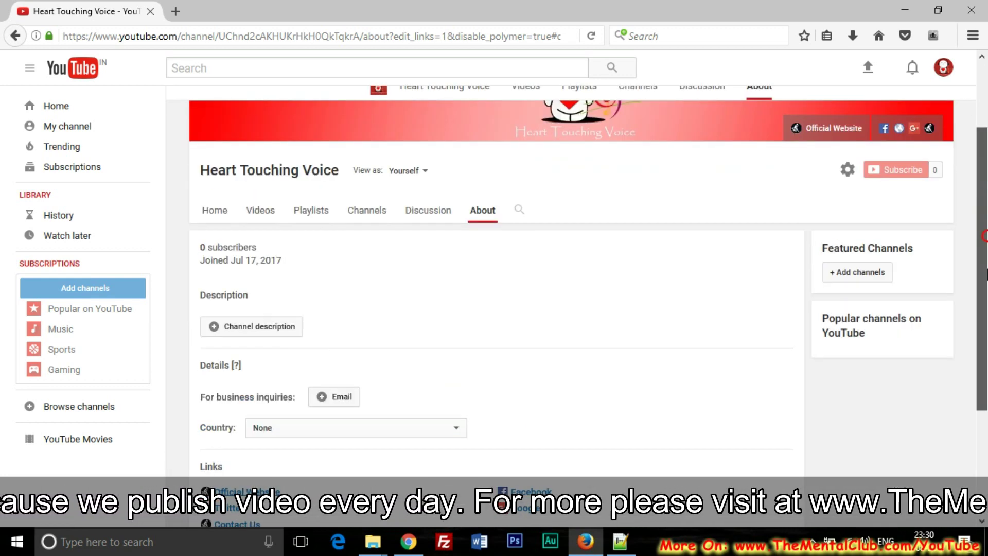
{"action": "scroll", "coordinate": [984, 236], "scroll_direction": "up", "scroll_amount": 2}
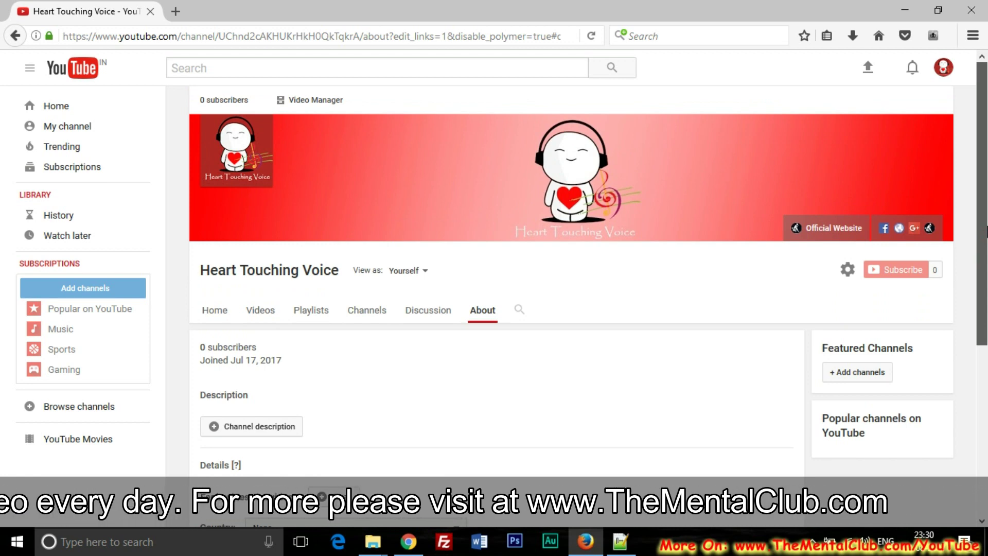
{"action": "left_click_drag", "start_coordinate": [985, 232], "coordinate": [985, 370]}
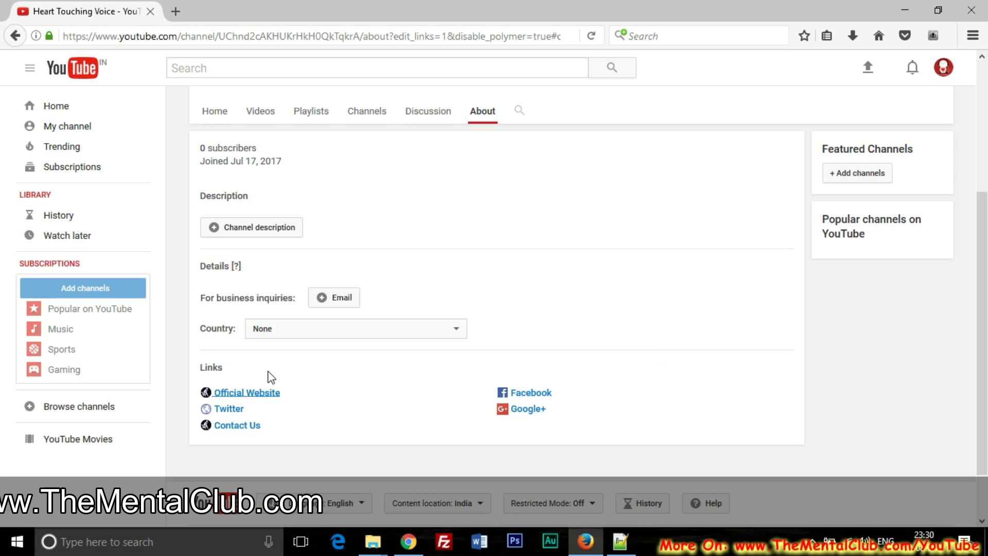
Set the Links 'Overlay first' count to 2 and save, leaving Official Website and Facebook on the banner.
{"action": "mouse_move", "coordinate": [713, 392]}
{"action": "left_click", "coordinate": [792, 394]}
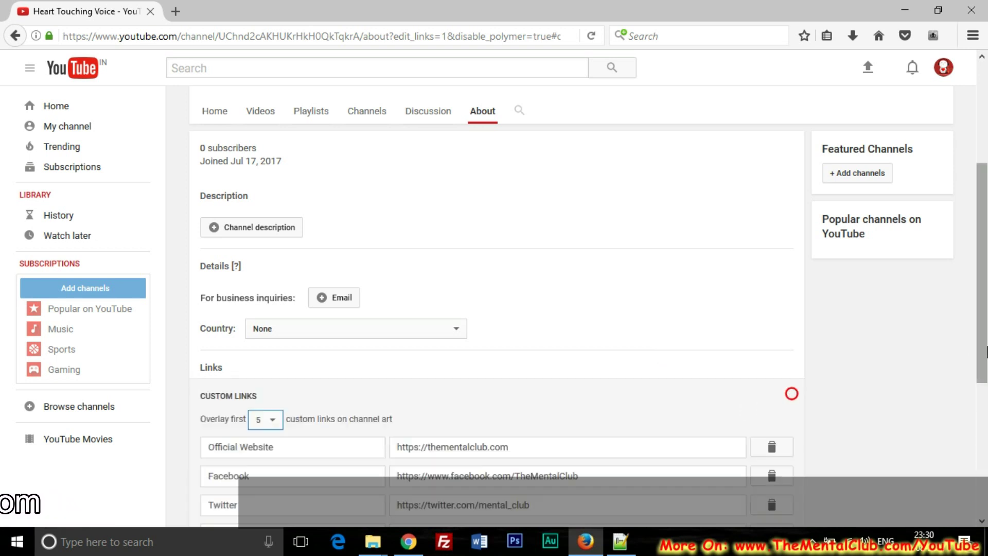
{"action": "scroll", "coordinate": [926, 397], "scroll_direction": "down", "scroll_amount": 3}
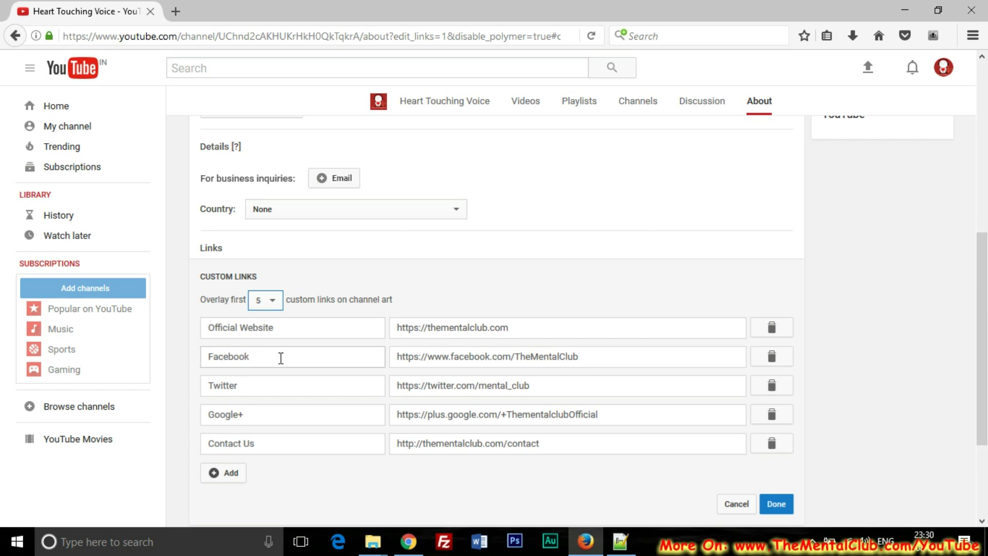
{"action": "left_click", "coordinate": [265, 300]}
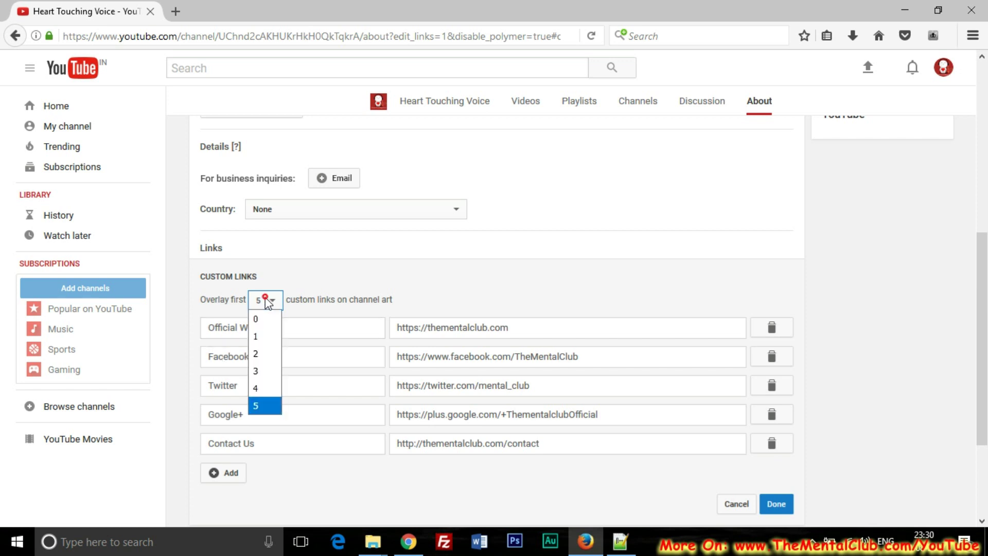
{"action": "left_click", "coordinate": [268, 353]}
{"action": "scroll", "coordinate": [901, 420], "scroll_direction": "down", "scroll_amount": 1}
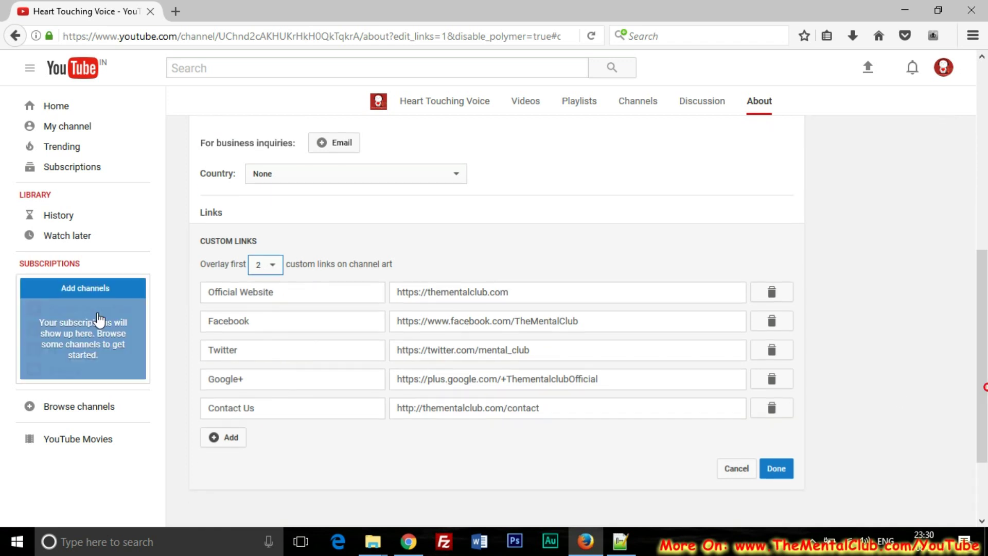
{"action": "left_click", "coordinate": [776, 469]}
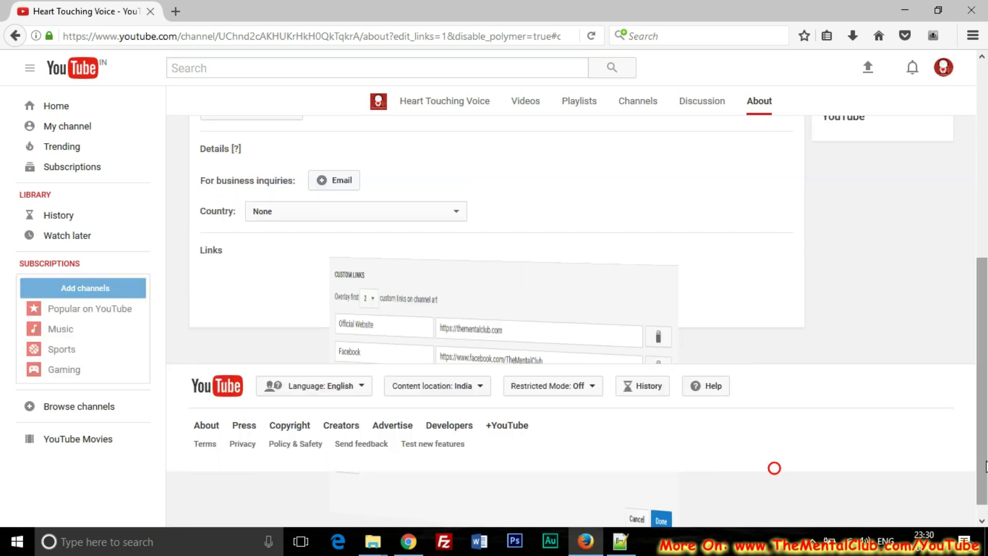
{"action": "scroll", "coordinate": [984, 249], "scroll_direction": "up", "scroll_amount": 3}
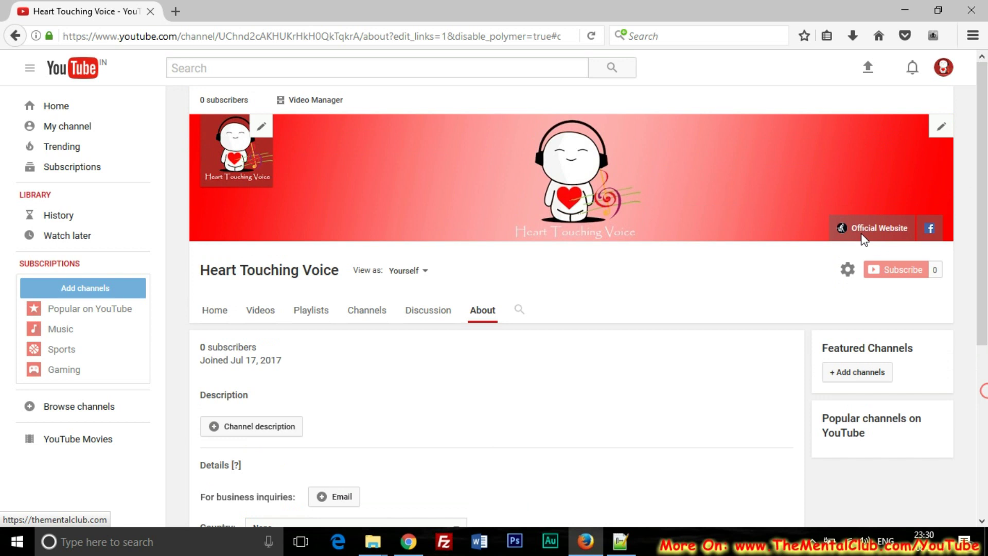
{"action": "scroll", "coordinate": [984, 238], "scroll_direction": "down", "scroll_amount": 5}
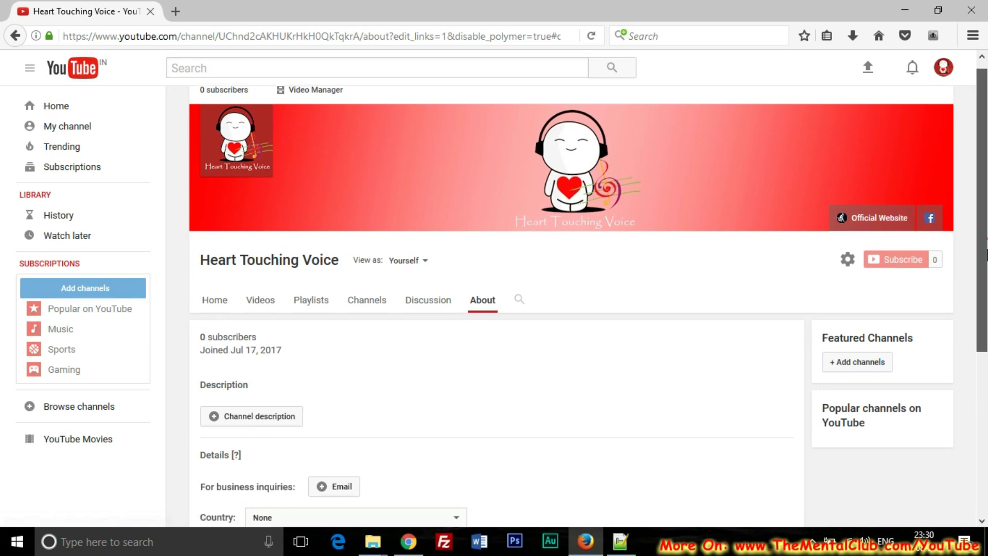
{"action": "scroll", "coordinate": [984, 238], "scroll_direction": "down", "scroll_amount": 2}
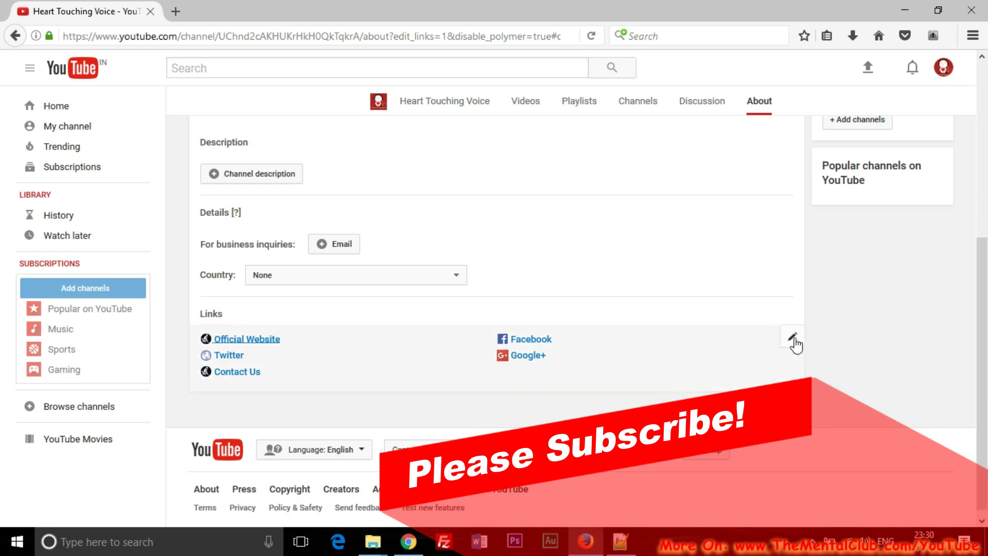
Set the Links 'Overlay first' count back to 5 and save, restoring all five banner links.
{"action": "left_click", "coordinate": [791, 338]}
{"action": "scroll", "coordinate": [876, 322], "scroll_direction": "down", "scroll_amount": 4}
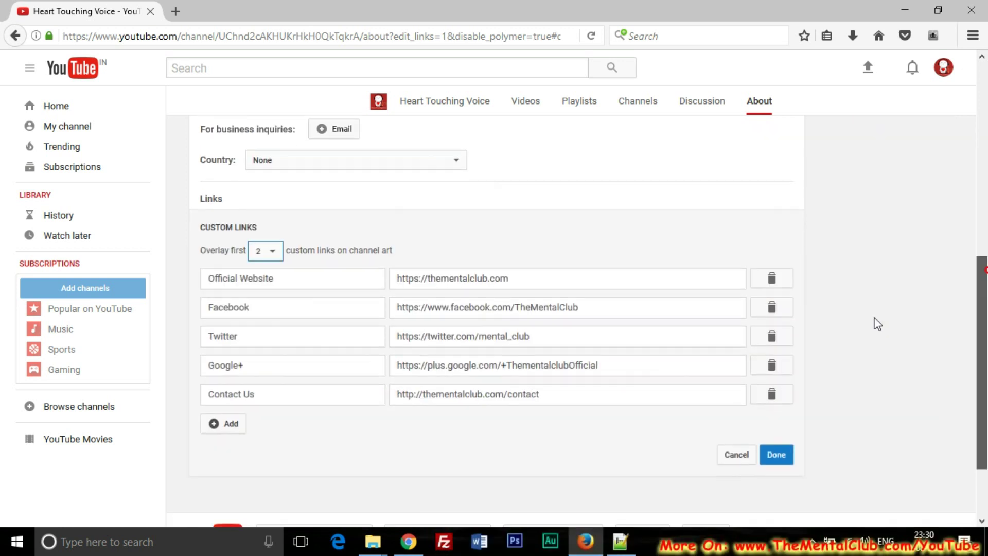
{"action": "left_click", "coordinate": [276, 251]}
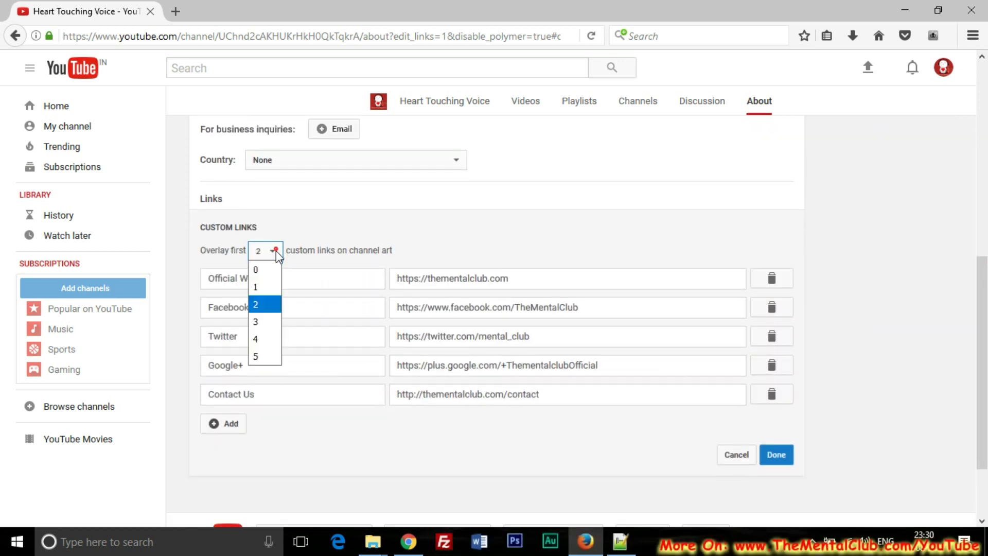
{"action": "left_click", "coordinate": [258, 355]}
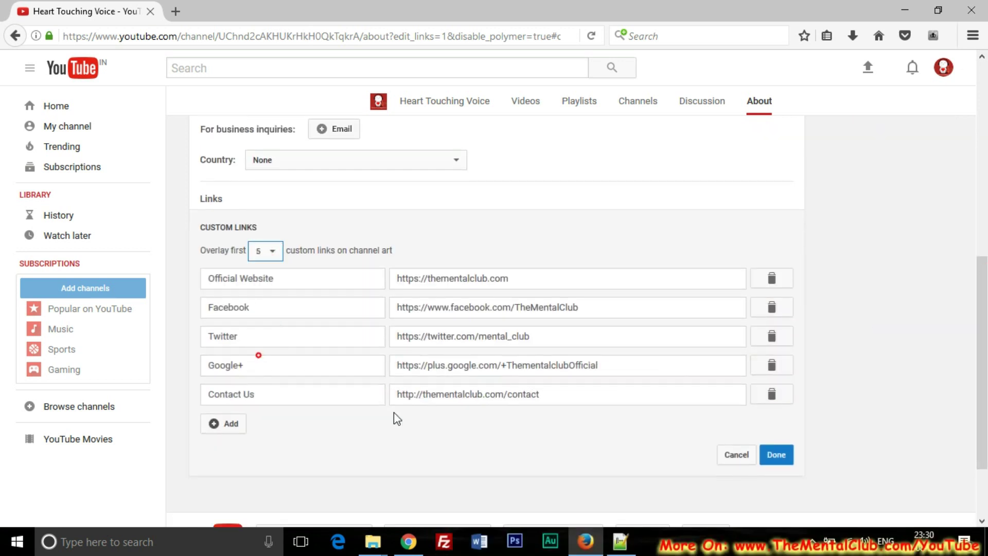
{"action": "left_click", "coordinate": [763, 463]}
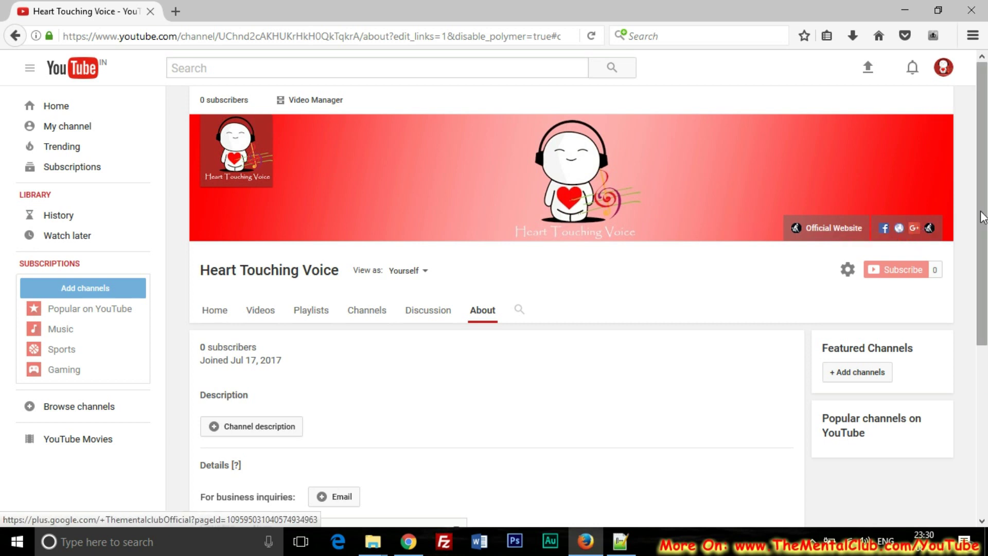
{"action": "mouse_move", "coordinate": [983, 209]}
{"action": "left_mouse_down"}
{"action": "mouse_move", "coordinate": [986, 378]}
{"action": "mouse_move", "coordinate": [986, 209]}
{"action": "left_mouse_up"}
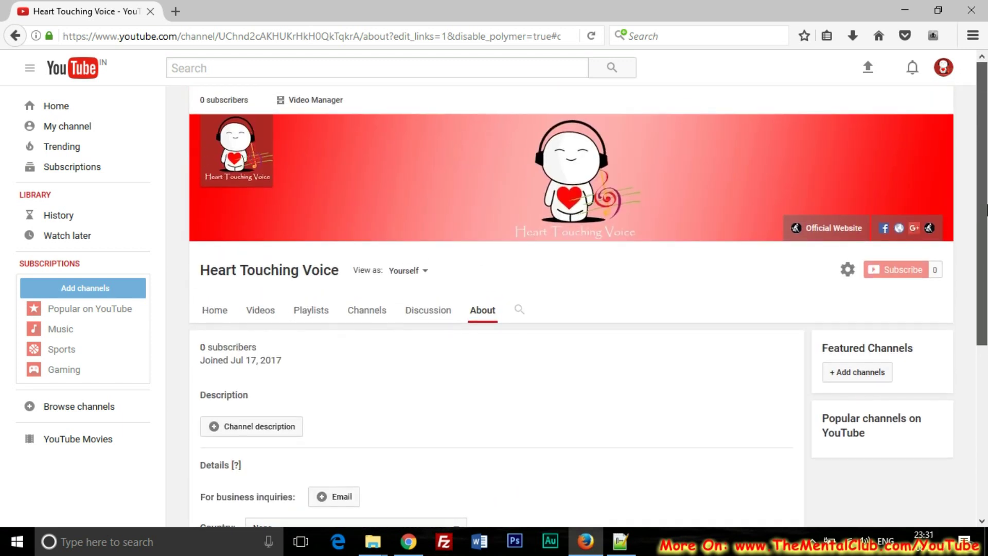